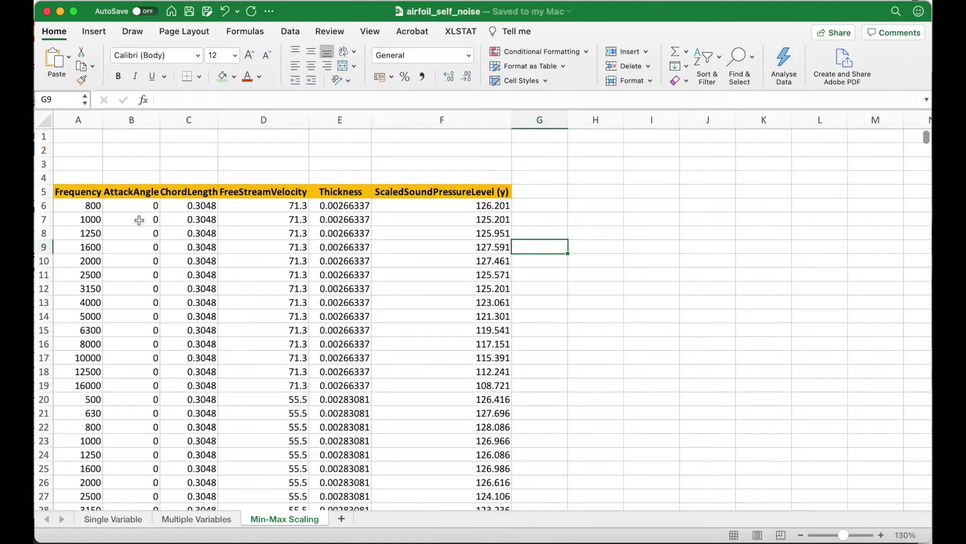
Step: Look through the airfoil data rows and columns on the Min-Max Scaling sheet
scroll(139, 220, down, 6)
scroll(140, 220, down, 20)
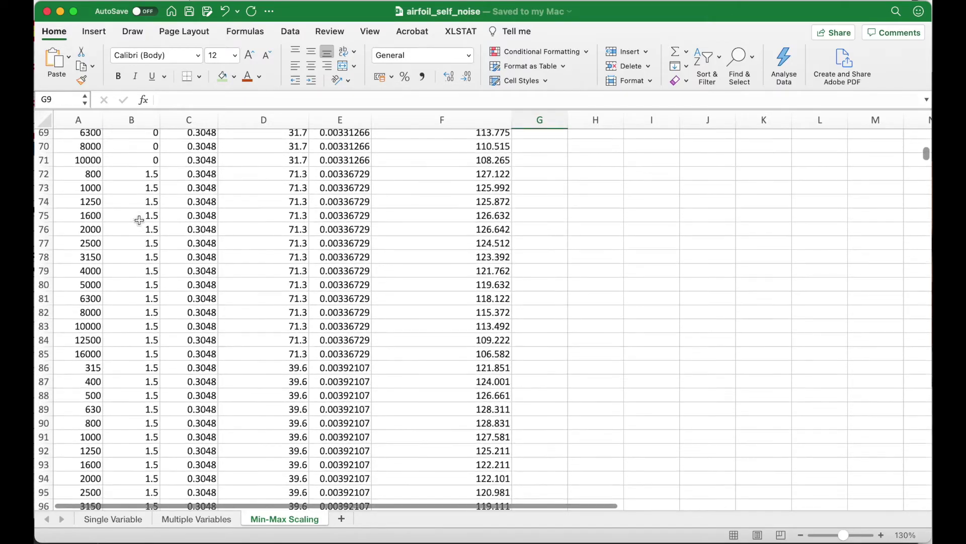
scroll(140, 220, down, 7)
scroll(129, 234, up, 7)
scroll(130, 234, up, 20)
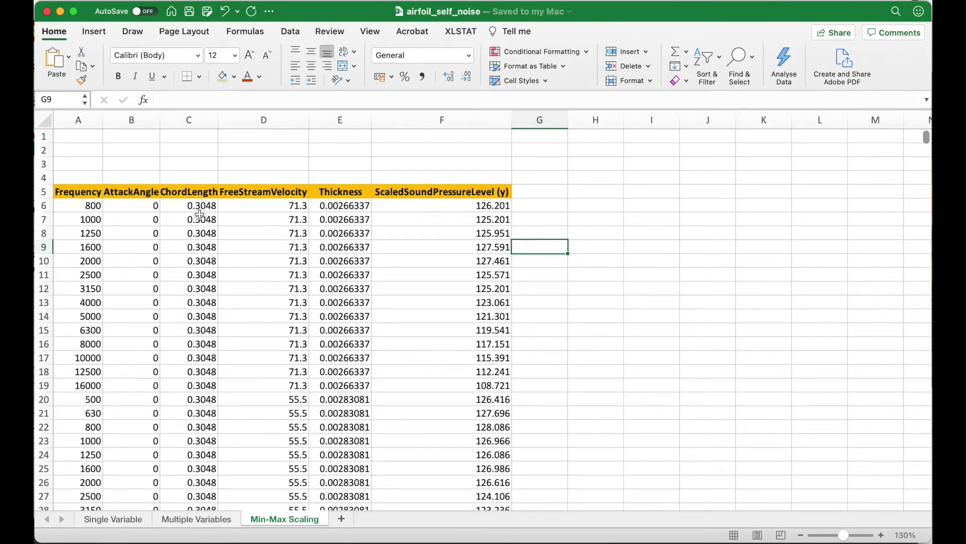
scroll(211, 215, down, 2)
scroll(252, 215, up, 2)
scroll(297, 215, up, 2)
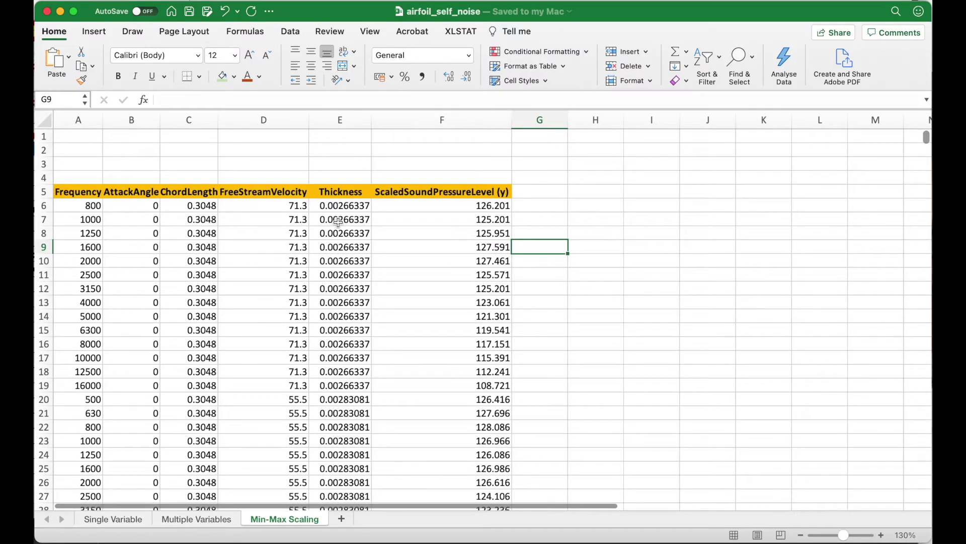
scroll(338, 222, down, 1)
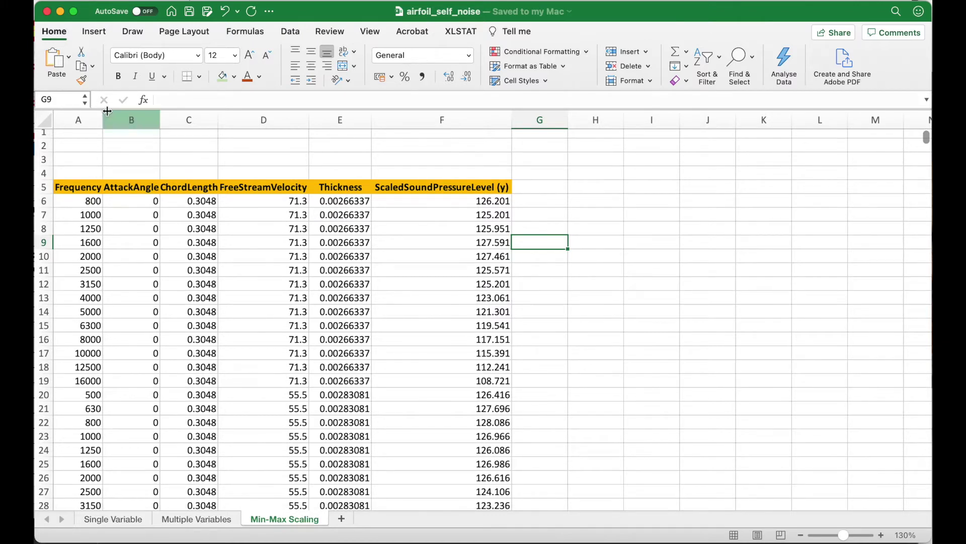
Step: Insert a blank column before the Frequency column
click(79, 119)
right_click(79, 119)
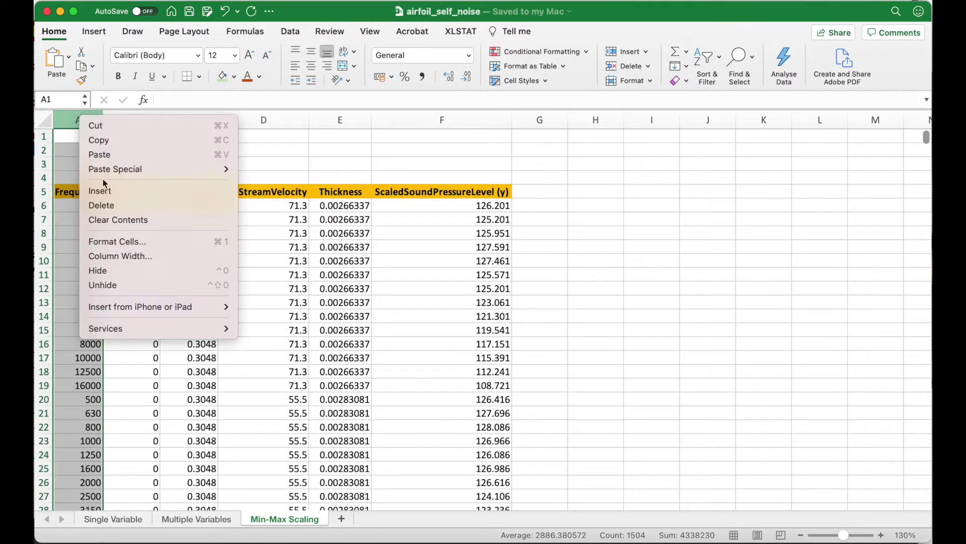
click(106, 192)
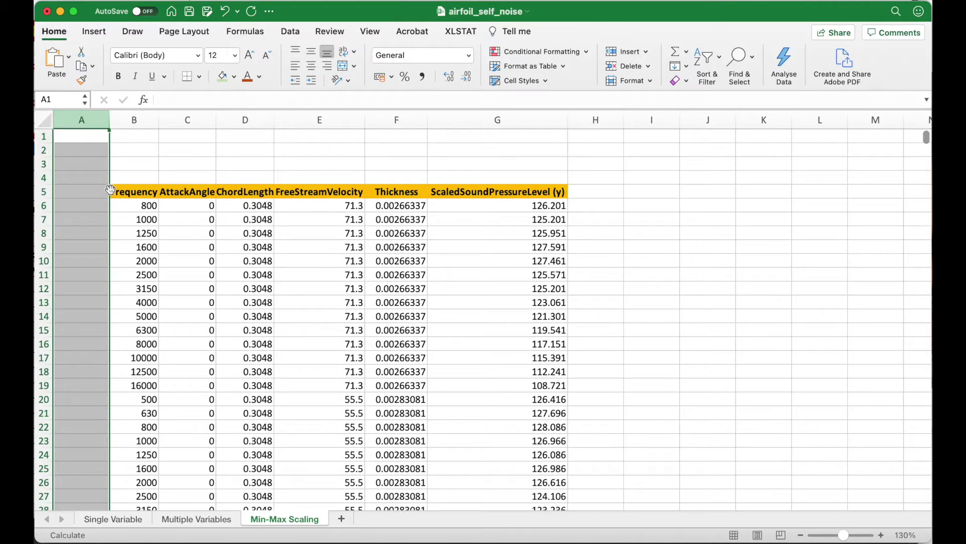
Step: Label cell A3 "Minimum" and cell A4 "Maximum"
click(88, 175)
click(94, 166)
text(Minimum)
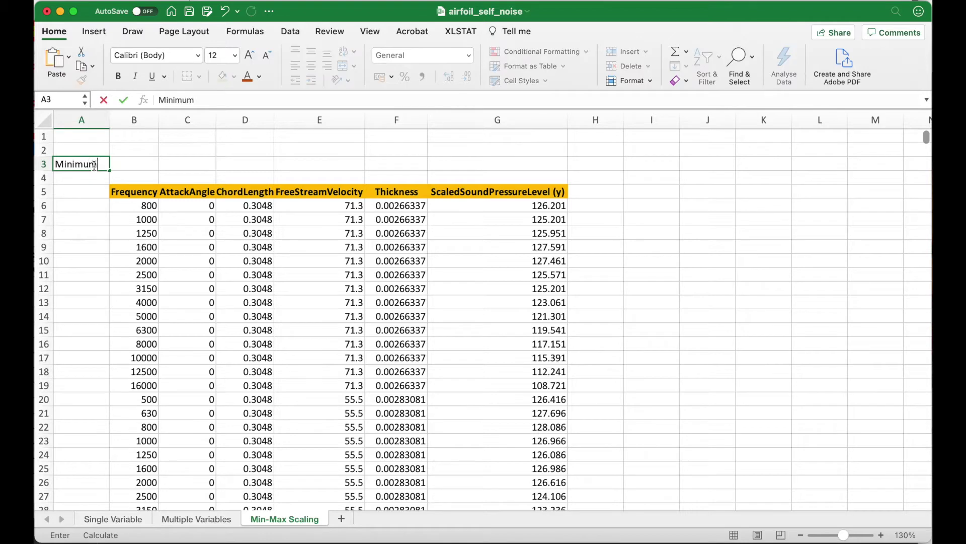
key(Return)
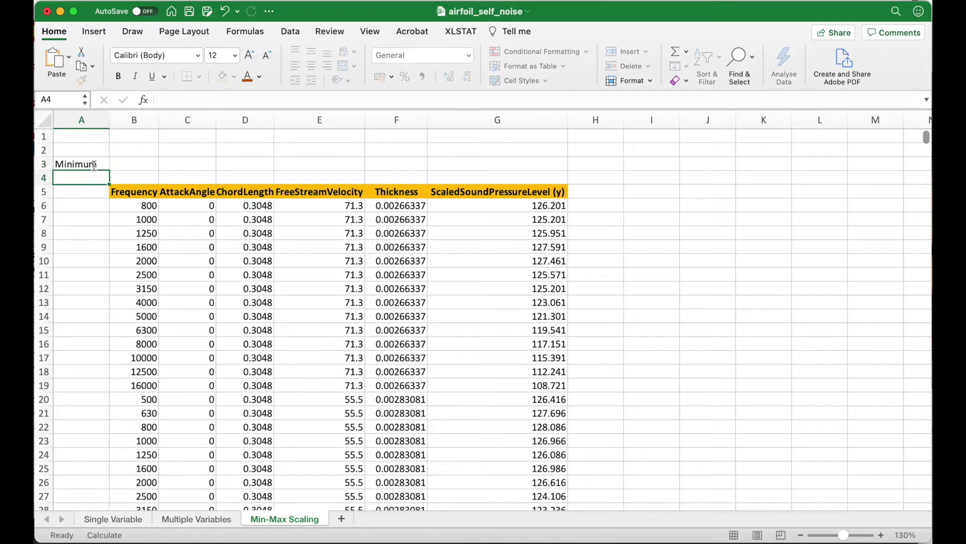
text(Maximum)
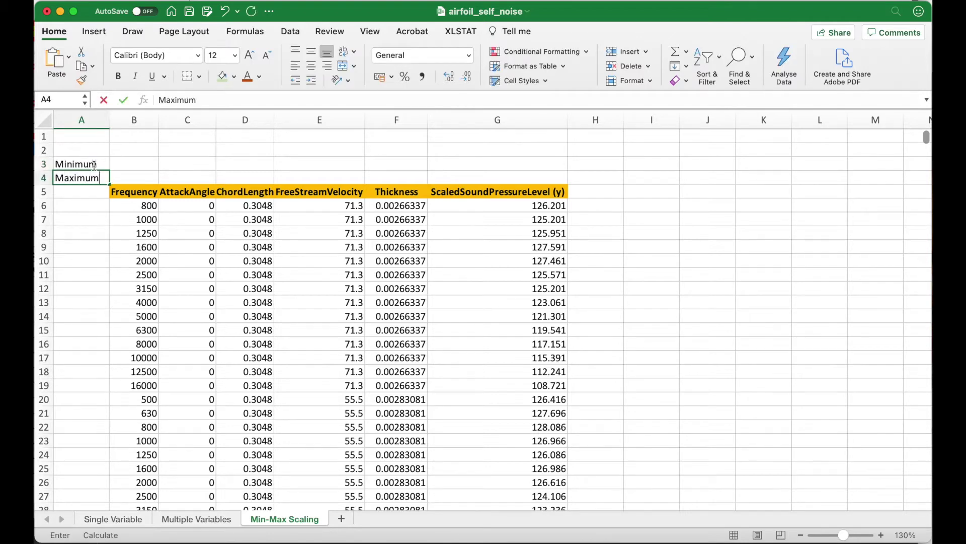
key(Up)
Step: Calculate the Frequency column's minimum in B3 with the MIN function over B6:B1508
key(Right)
text(=min()
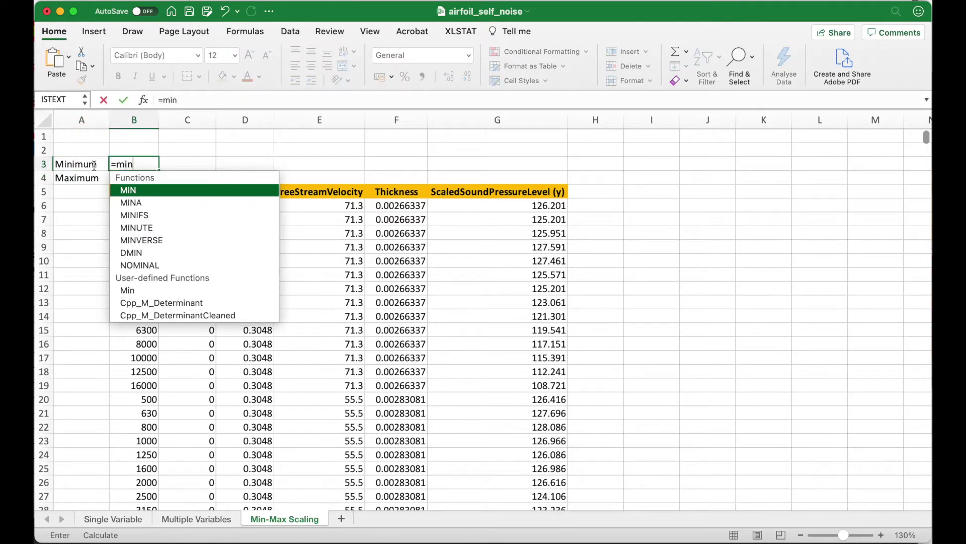
key(Down)
key(Down)
key(Down)
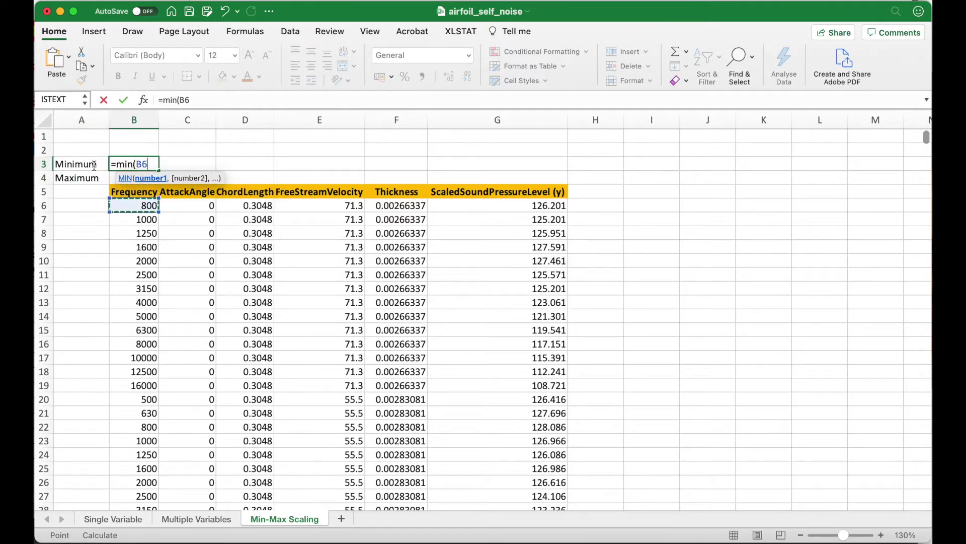
key(ctrl+shift+Down)
key(Return)
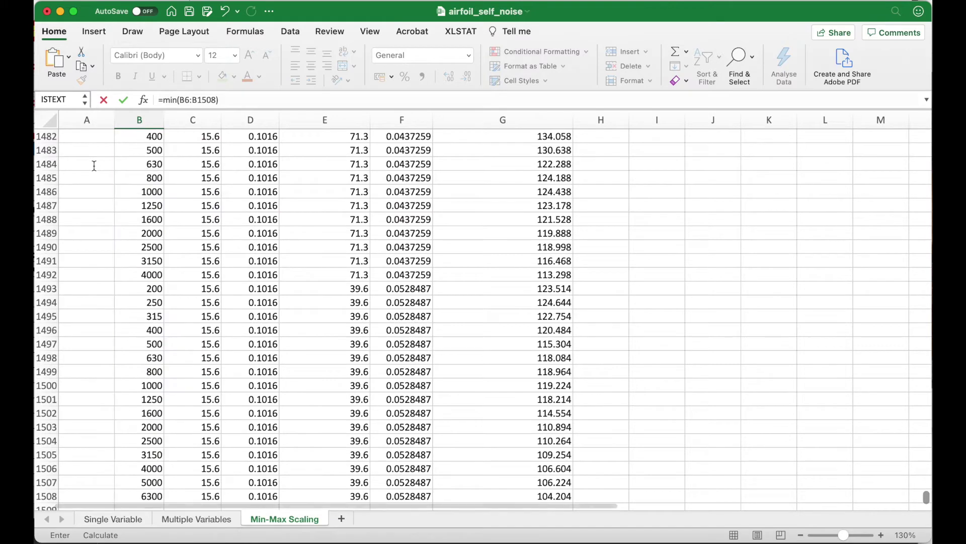
scroll(94, 165, up, 2)
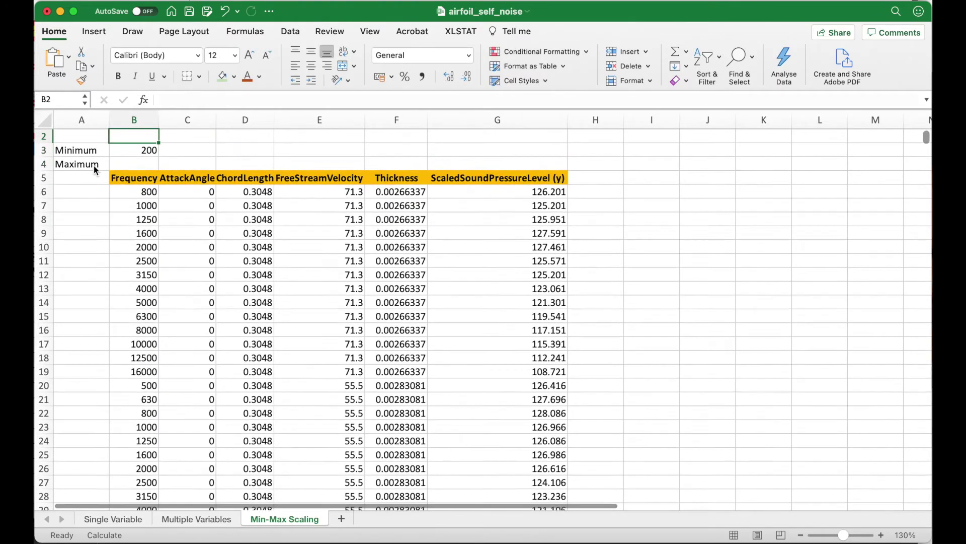
Step: Calculate the Frequency column's maximum in B4 with the MAX function over B6:B1508
key(Up)
key(Down)
text(=ma)
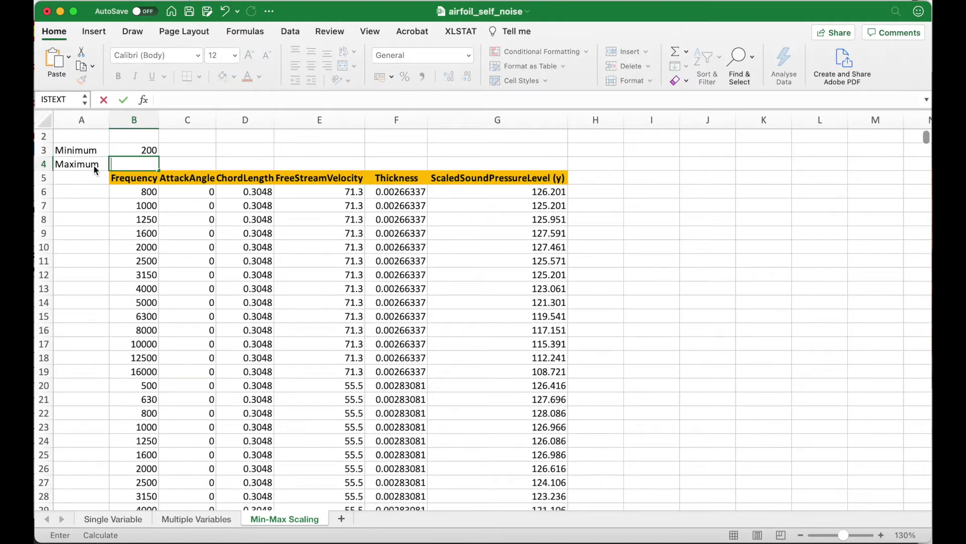
text(x()
key(Down)
key(Down)
key(super+shift+Down)
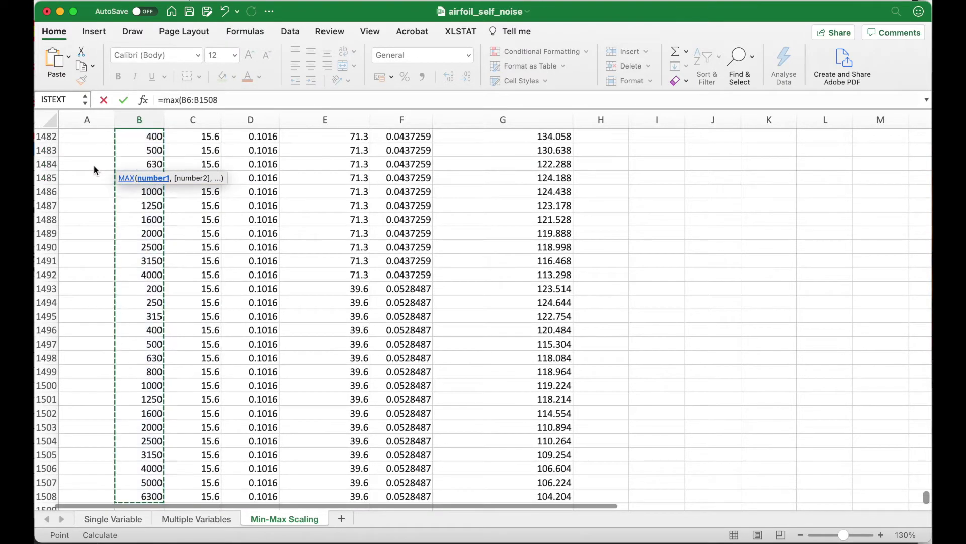
key(Return)
Step: Copy the minimum and maximum formulas from B3:B4 into C3:F4 and save the workbook
key(Up)
key(Up)
key(Up)
key(Up)
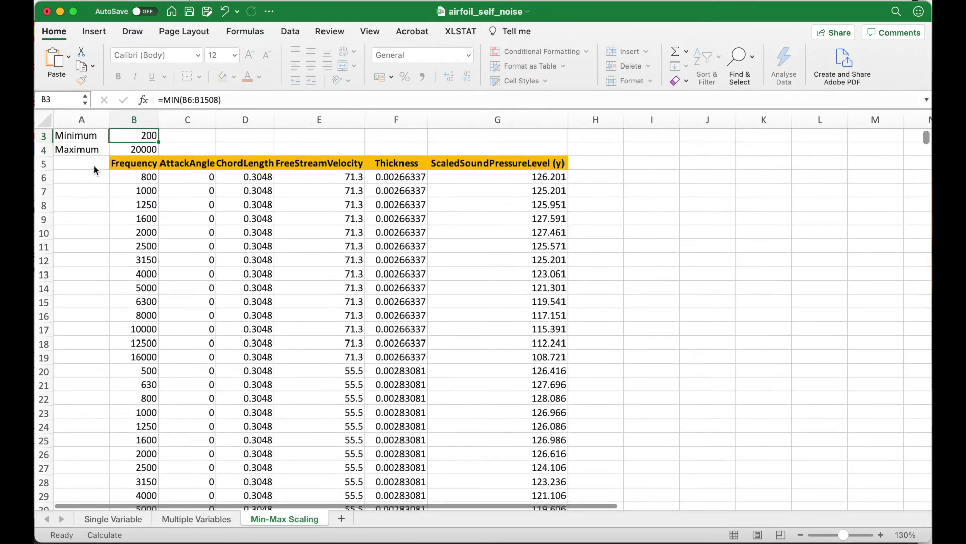
key(Down)
key(Down)
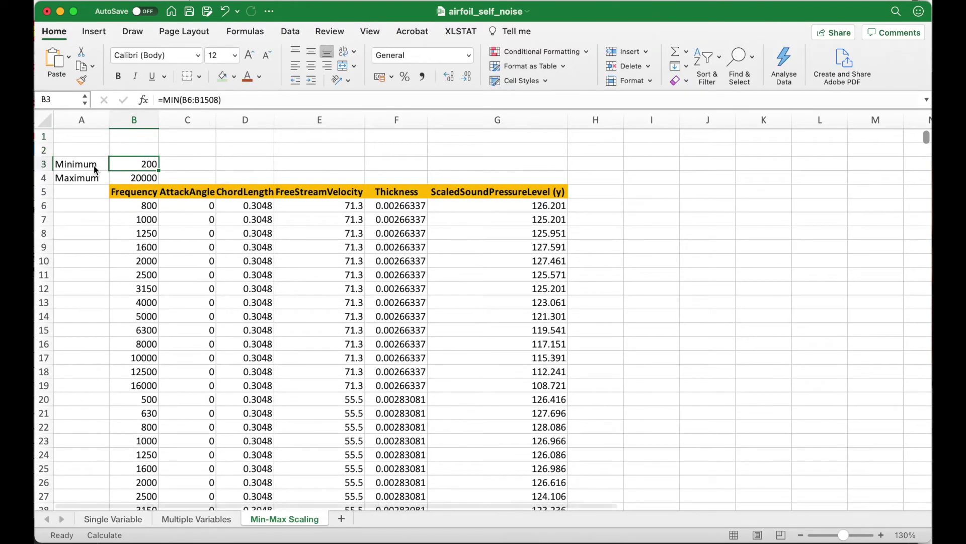
key(shift+Down)
key(super+c)
key(Right)
key(shift+Right)
key(shift+Right)
key(shift+Right)
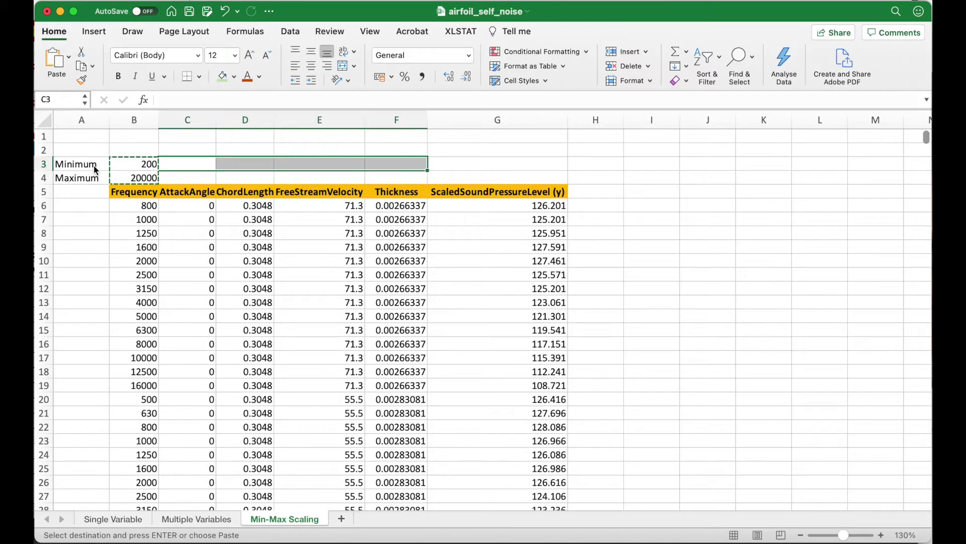
key(shift+Down)
key(Return)
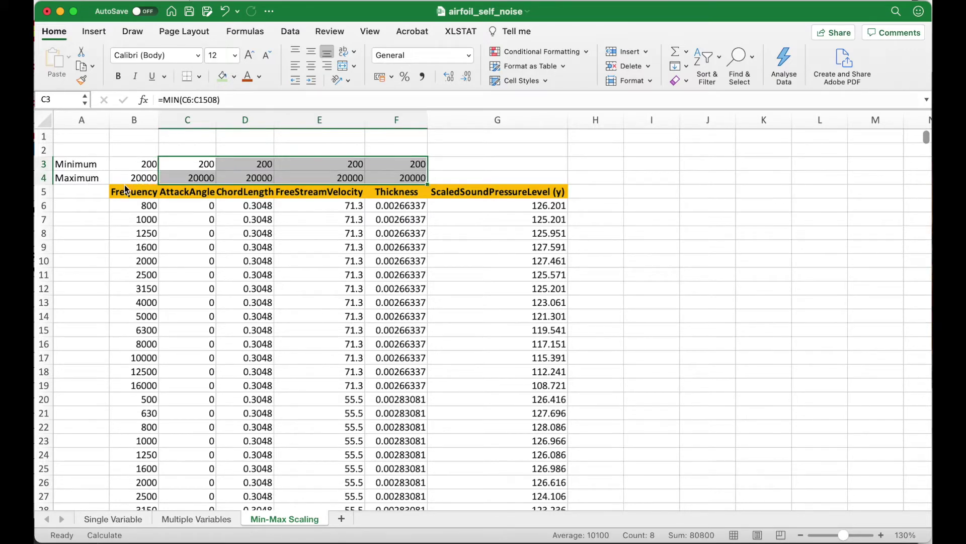
key(super+s)
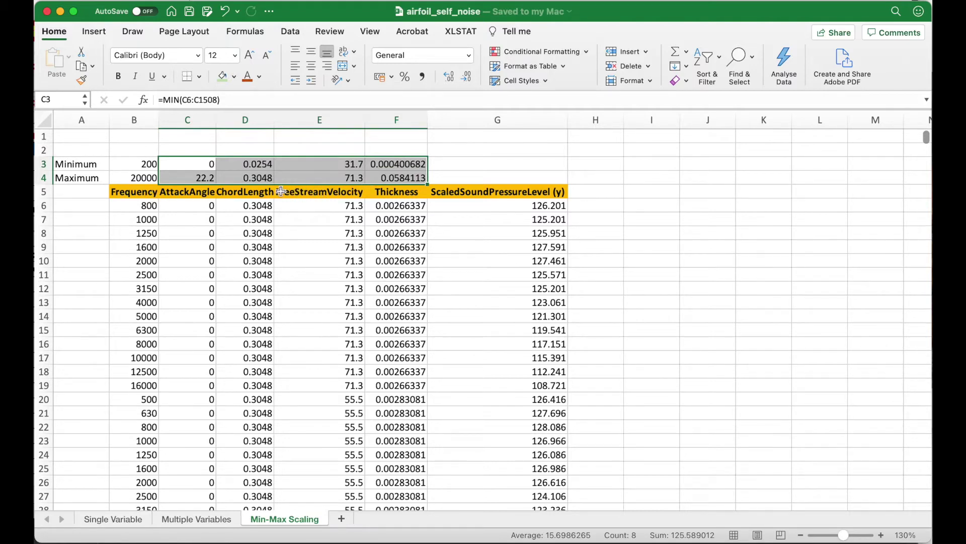
Step: Copy the headers Frequency through Thickness from B5:F5 to the cells starting at I5
click(384, 209)
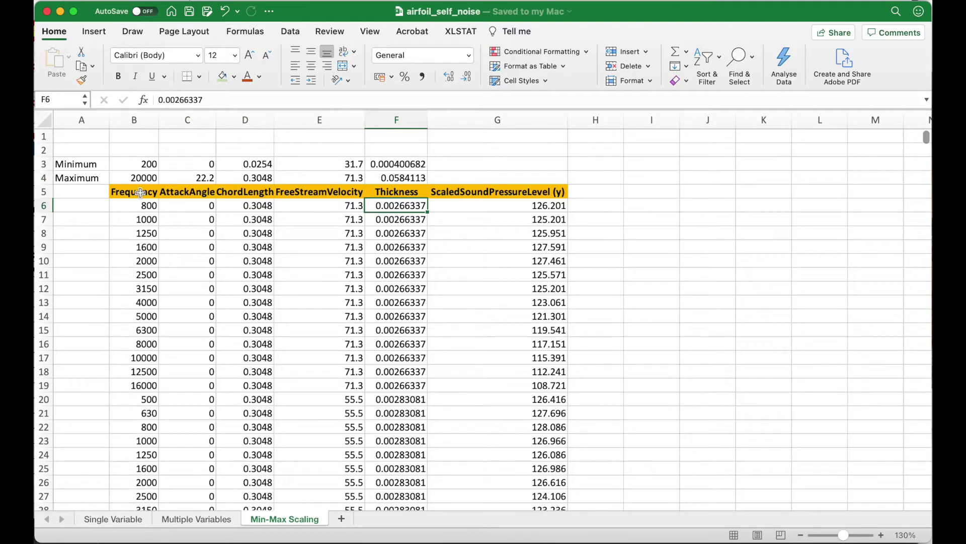
drag(139, 193, 389, 192)
key(super+c)
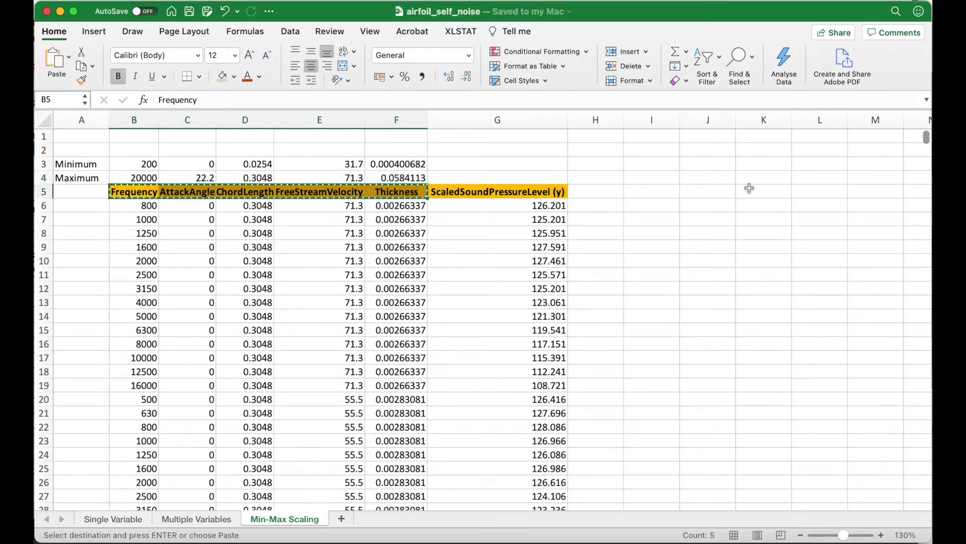
click(641, 194)
key(Return)
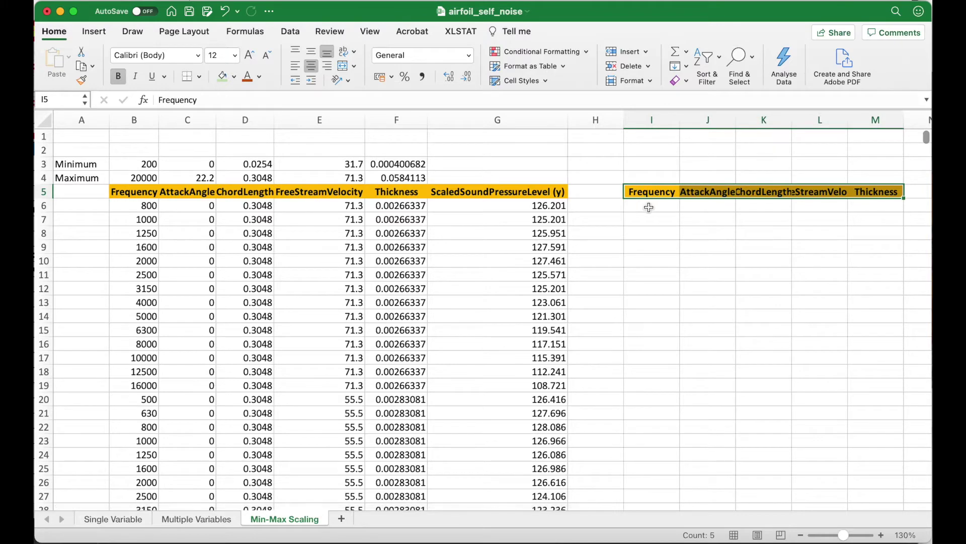
Step: Autofit the width of all columns in the sheet to their contents
click(44, 120)
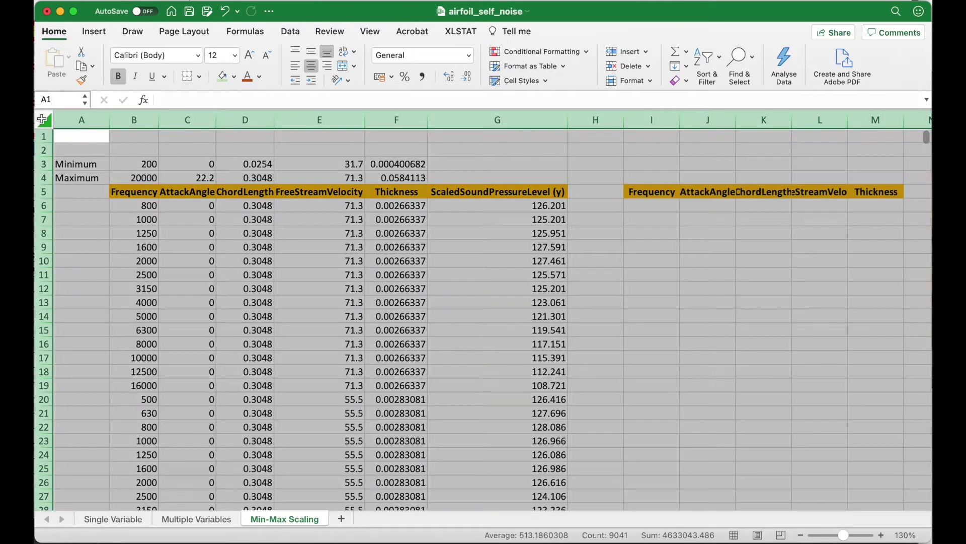
drag(107, 119, 107, 120)
double_click(107, 119)
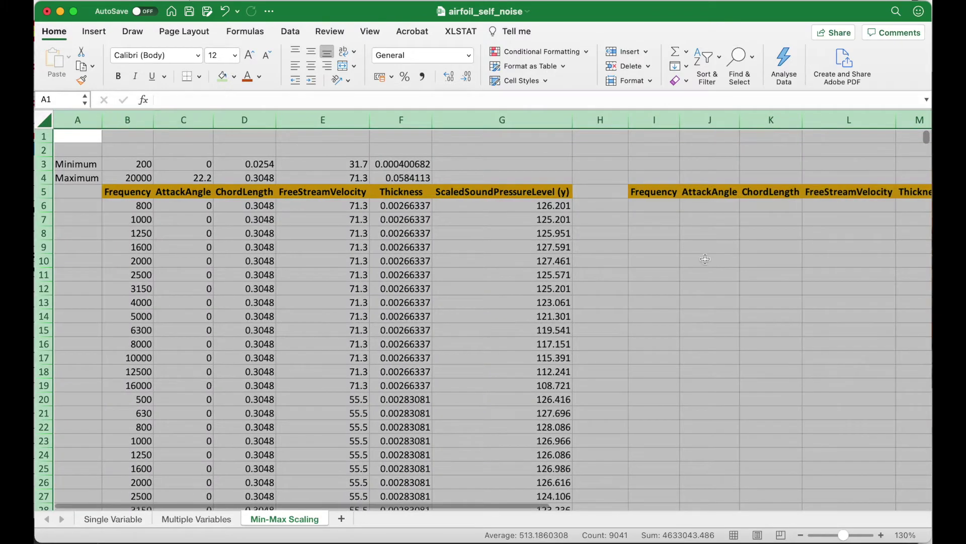
Step: Write the scaling formula note "(x-min)/(max-min)" in cell I2 above the copied Frequency header
click(648, 206)
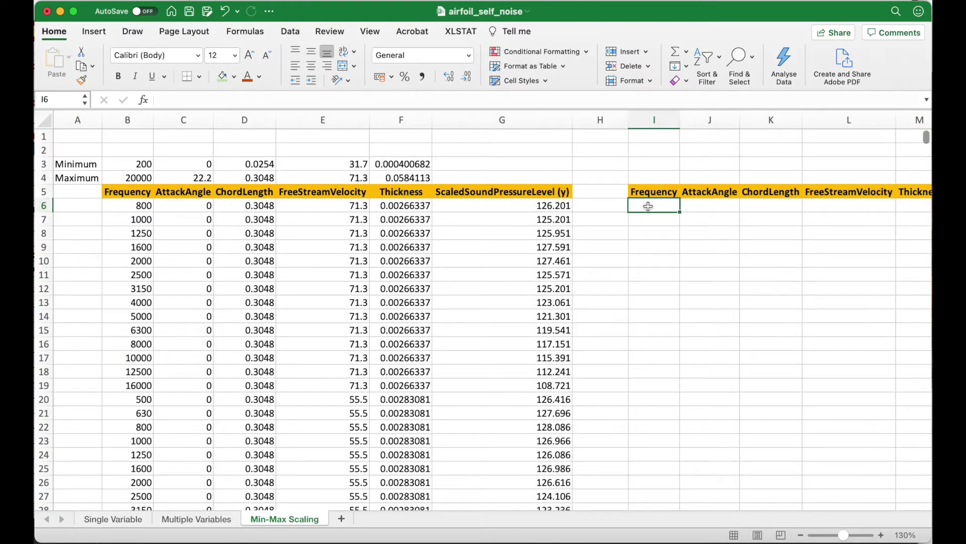
click(651, 151)
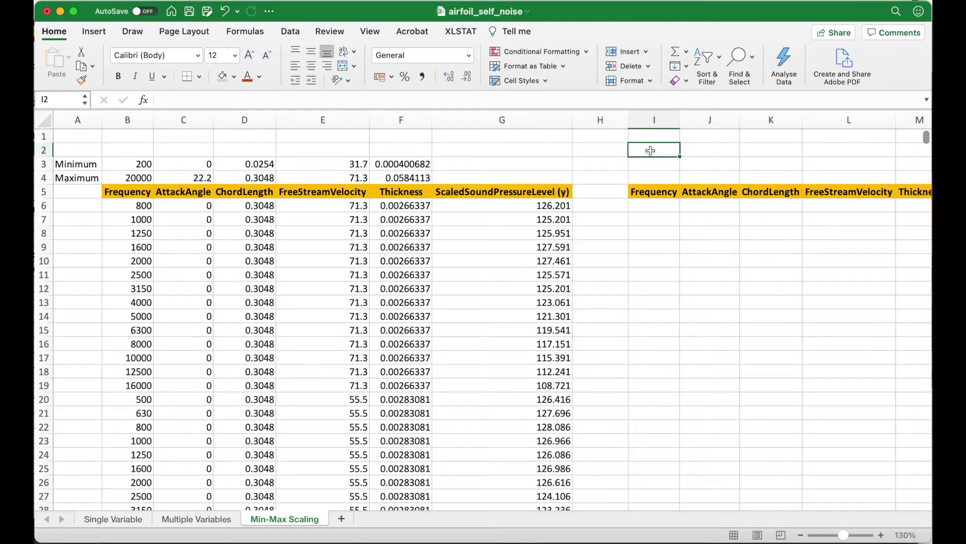
text(x-min))
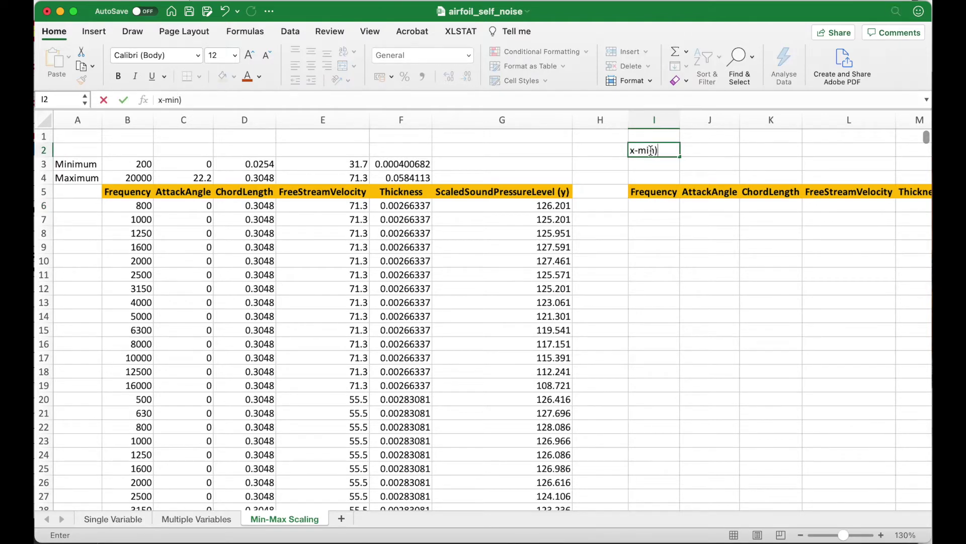
click(637, 151)
text((x-min)/(m)
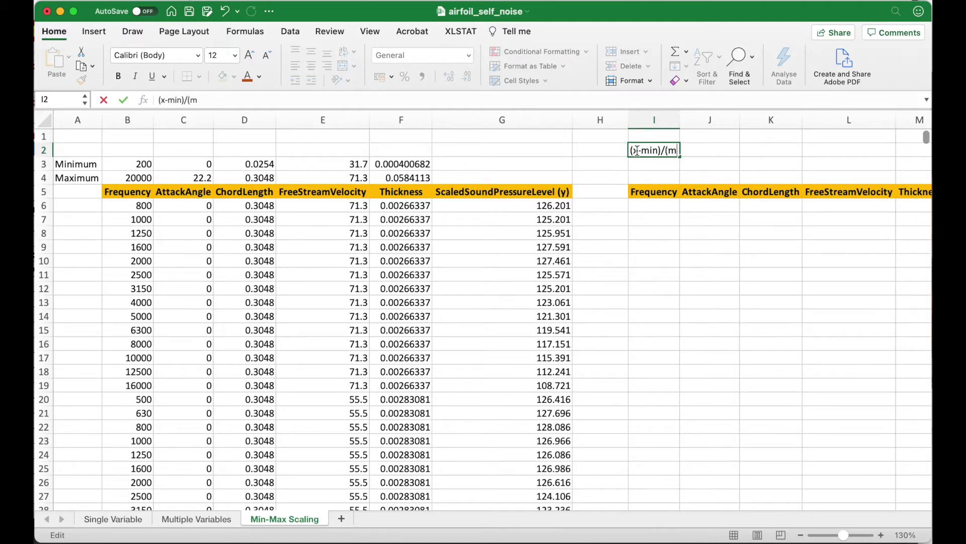
text(ax-min)
key(Return)
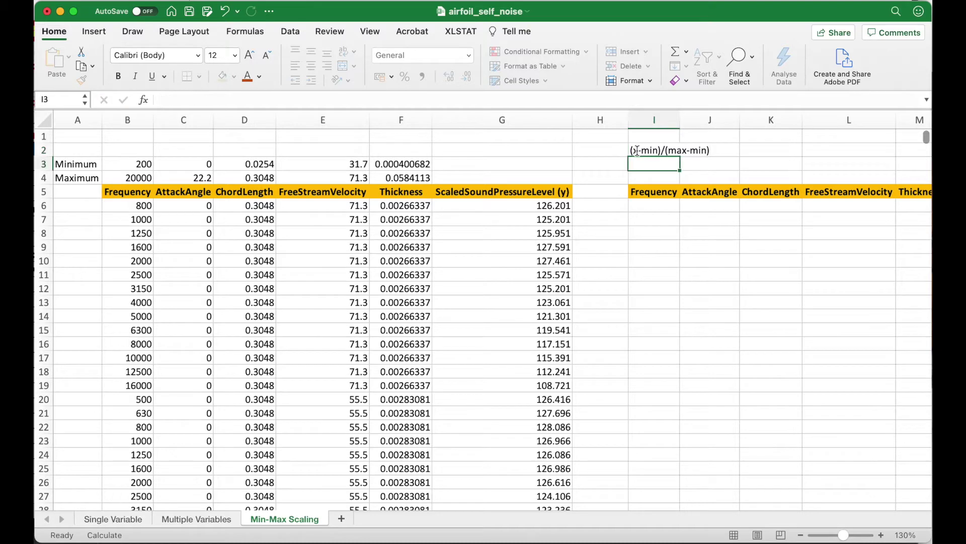
Step: Start the Frequency scaling formula in I6 with the numerator (B6-$B$3), followed by a division
key(Down)
key(Down)
key(Down)
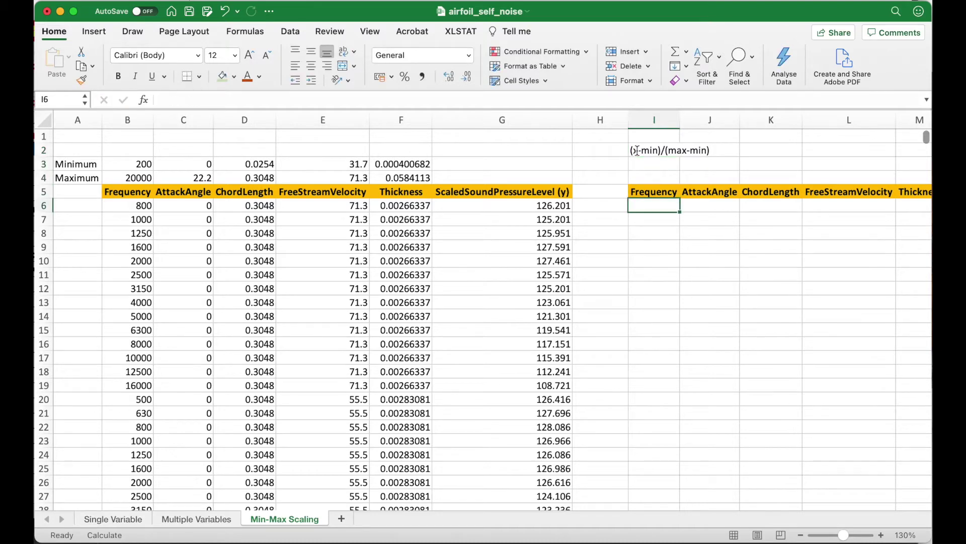
text(=)
click(633, 152)
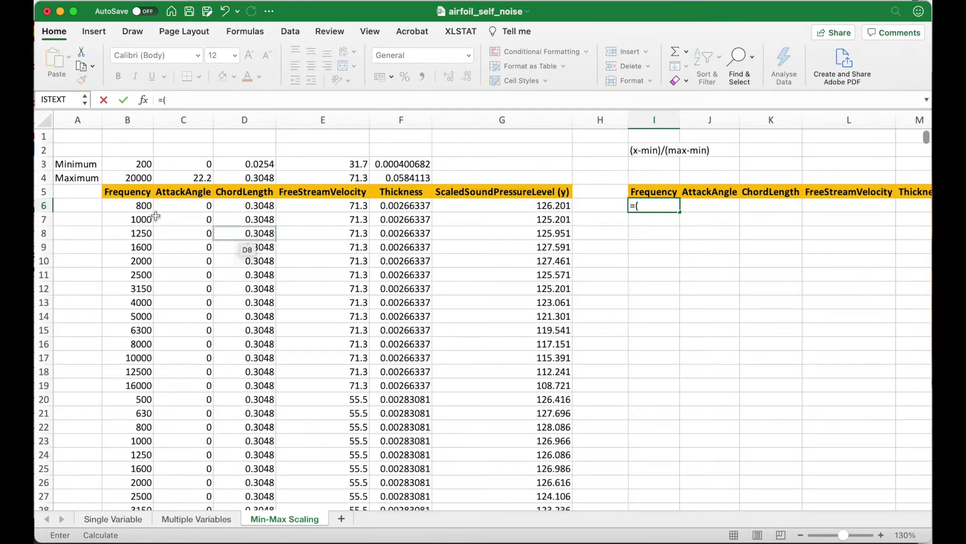
click(142, 207)
text(-)
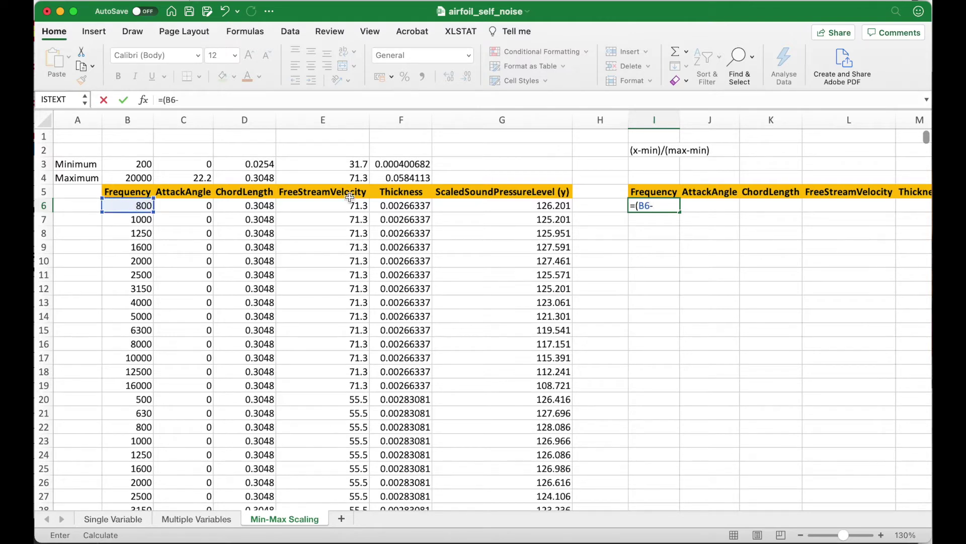
click(140, 163)
click(184, 100)
text($B)
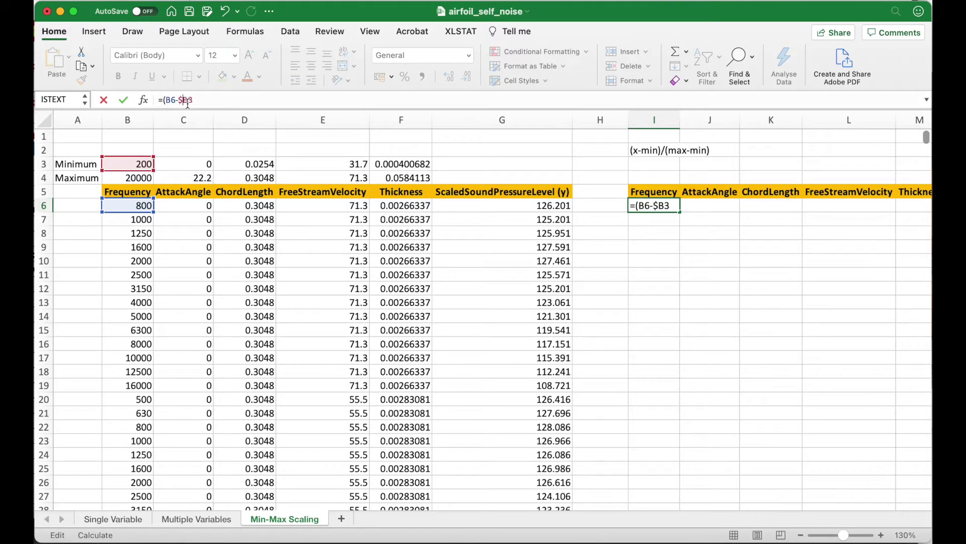
text($3)/()
Step: Complete the formula in I6 with the denominator ($B$4-$B$3), using absolute references for the maximum and minimum
click(135, 179)
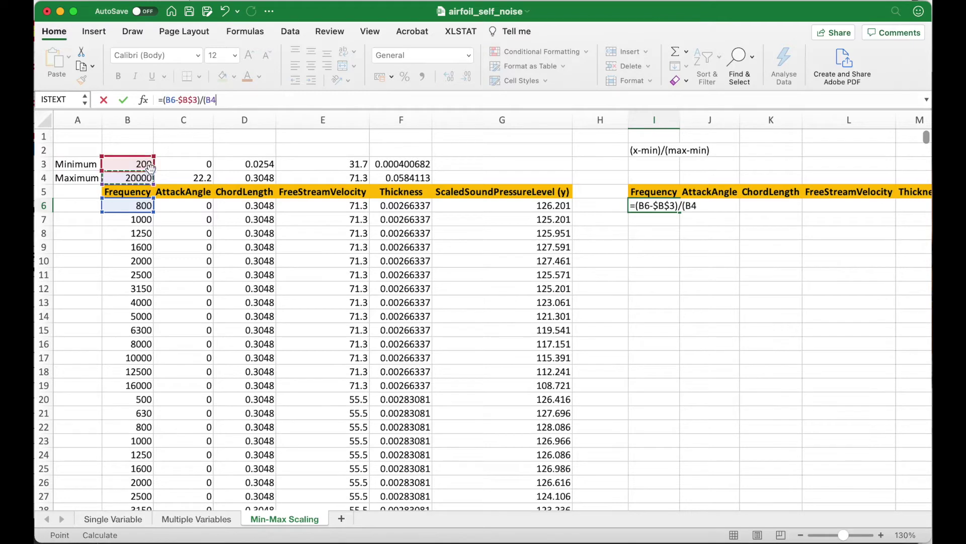
text(-)
click(143, 164)
text())
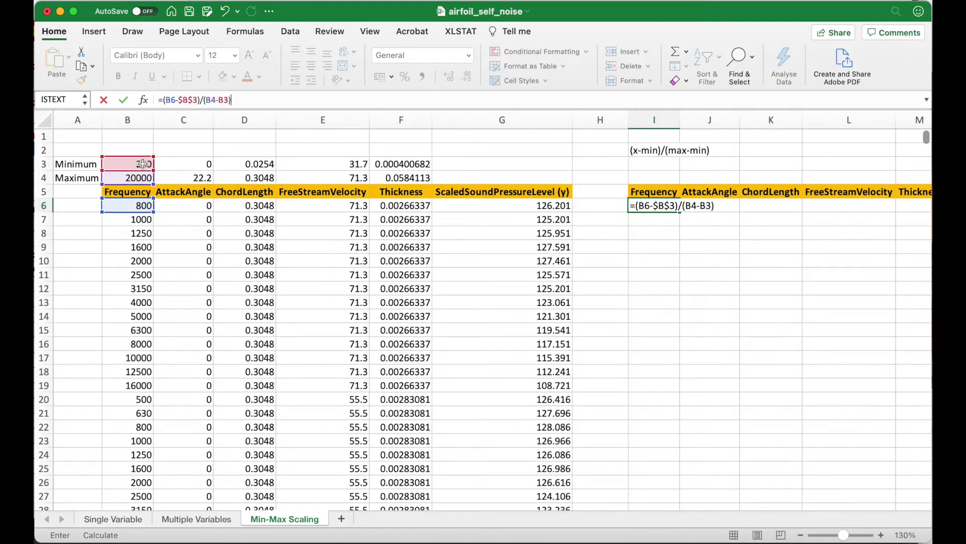
click(208, 98)
text($)
click(219, 99)
text($B)
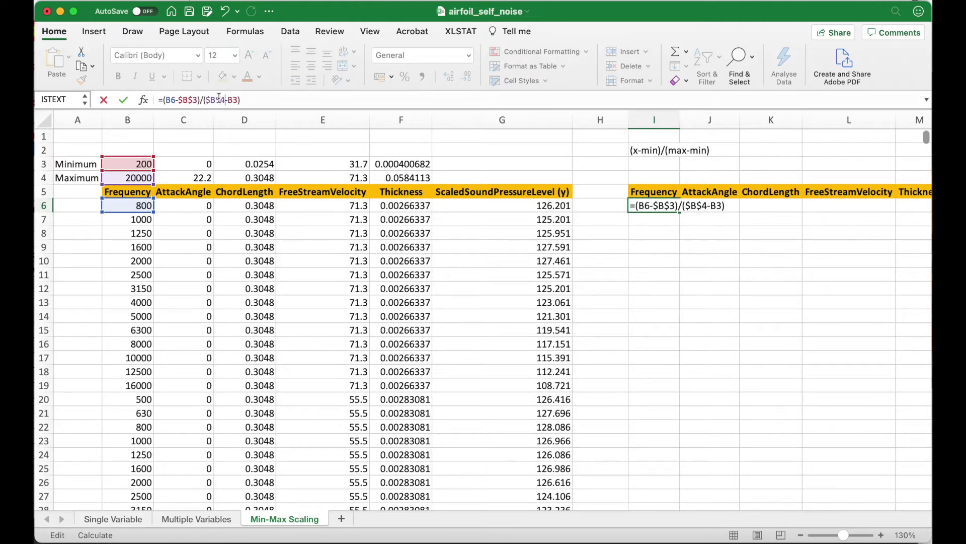
text($)
key(Right)
text($)
key(Return)
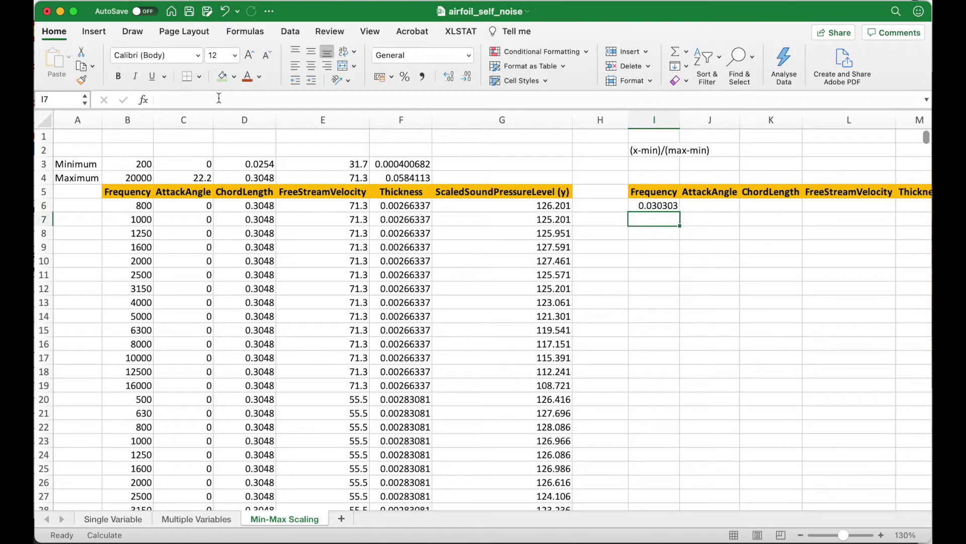
click(696, 206)
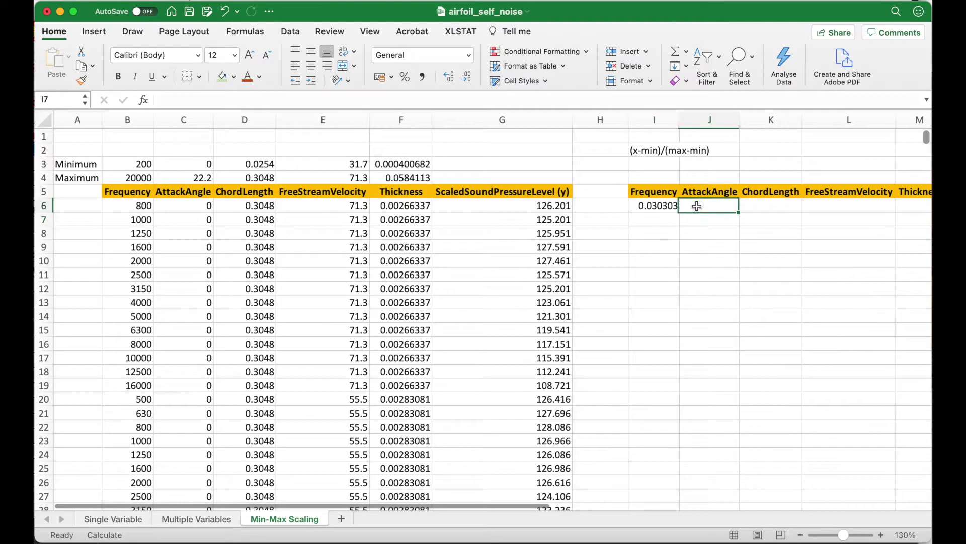
text(=()
click(192, 203)
text(-)
scroll(193, 203, right, 3)
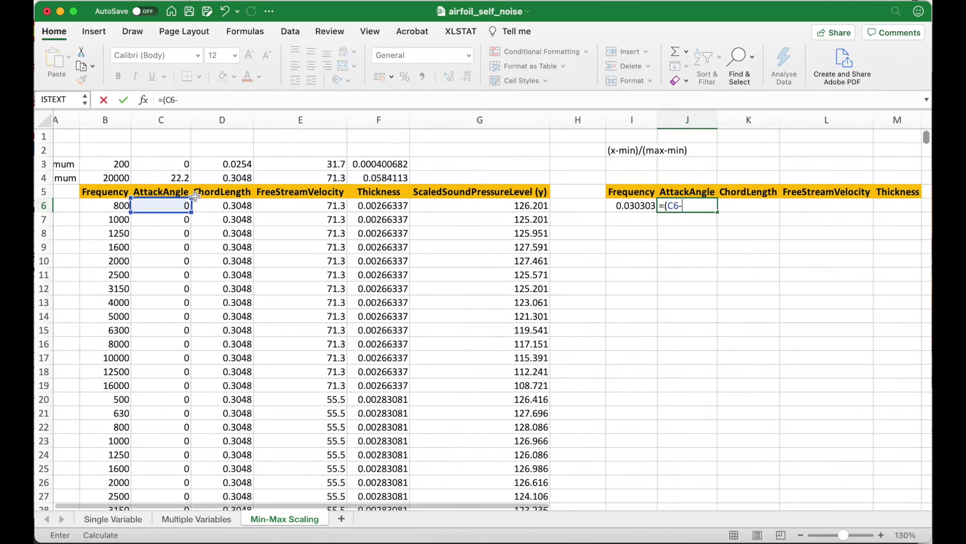
scroll(191, 196, left, 3)
key(Escape)
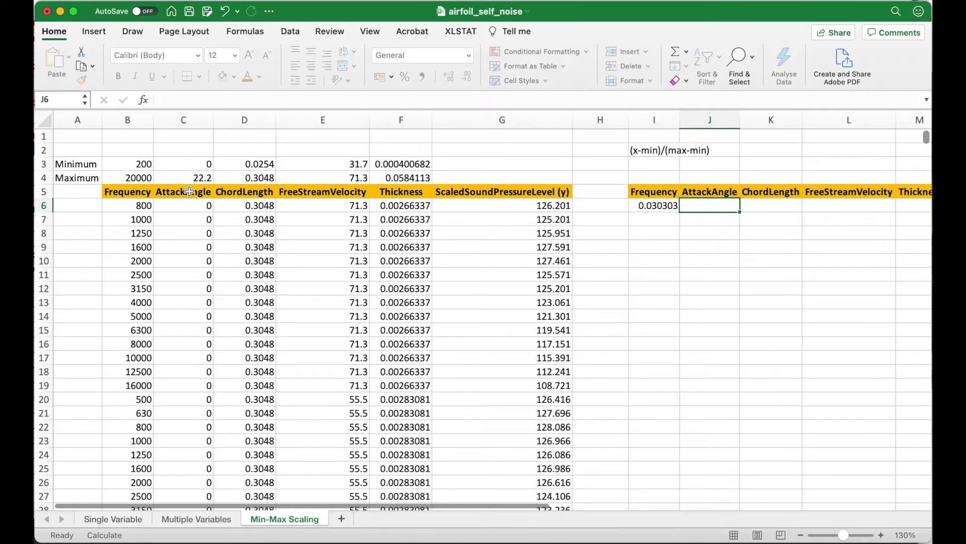
Step: Change the formula in I6 to =(B6-B$3)/(B$4-B$3) so only the row references of the minimum and maximum are locked
click(647, 204)
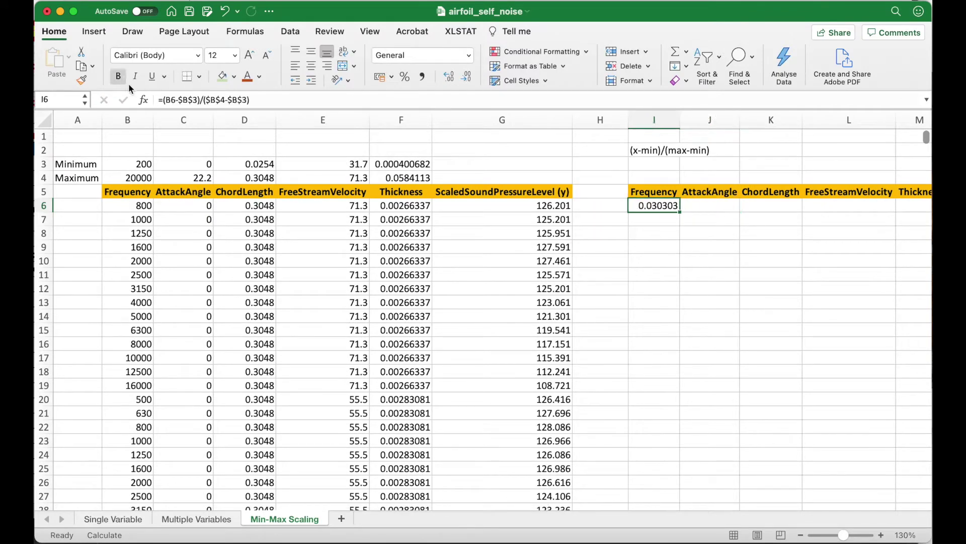
click(186, 101)
key(BackSpace)
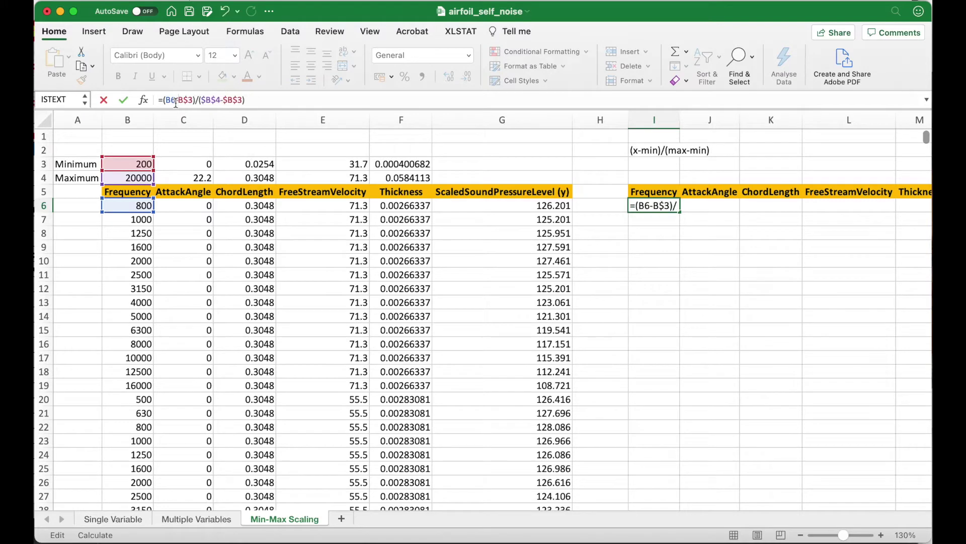
click(223, 99)
key(BackSpace)
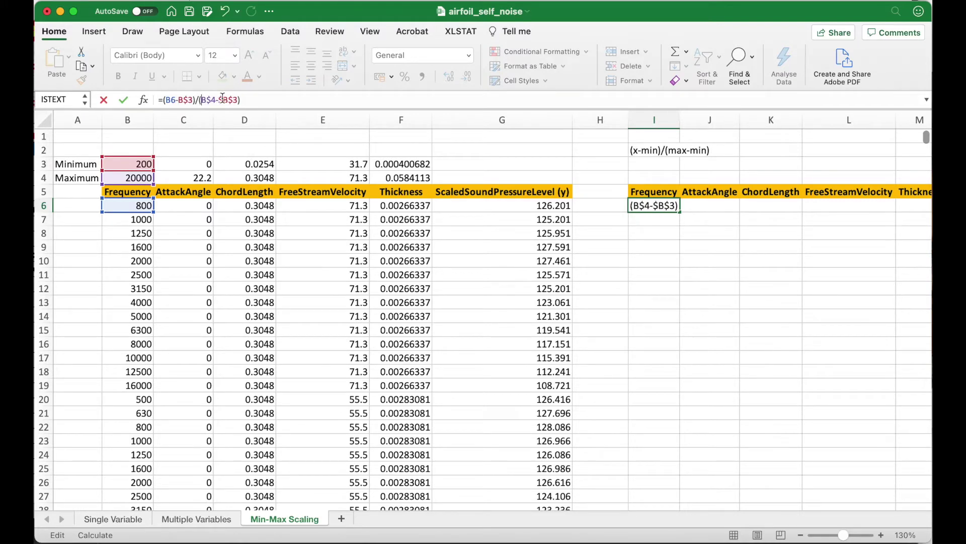
click(225, 99)
key(BackSpace)
key(Return)
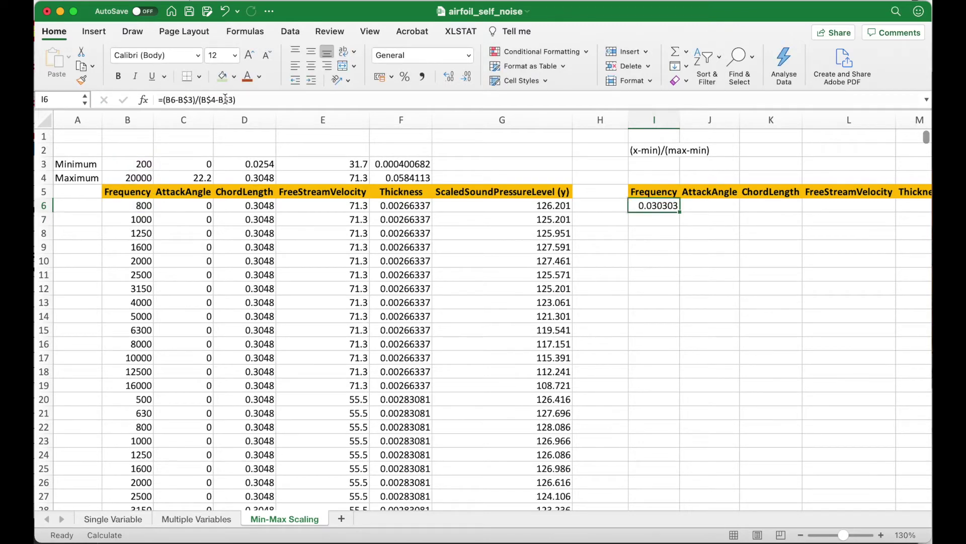
Step: Copy the scaling formula from I6 into J6:M6 and save the workbook
key(super+c)
key(Right)
key(shift+Right)
key(shift+Right)
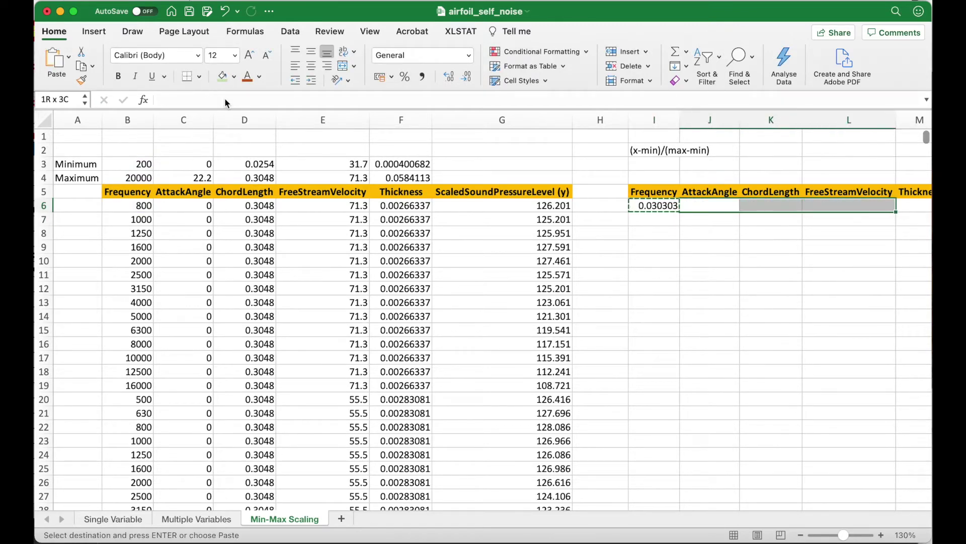
key(shift+Right)
key(Return)
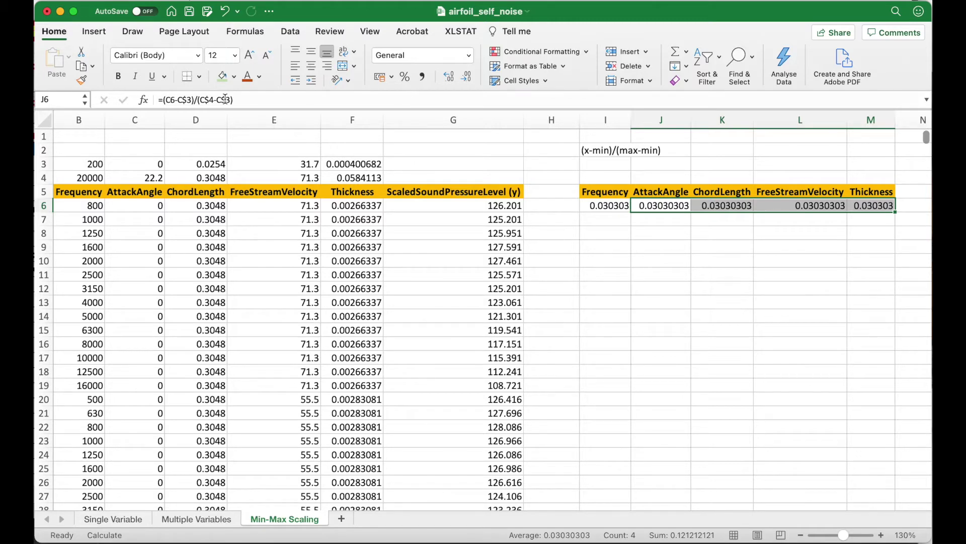
key(super+s)
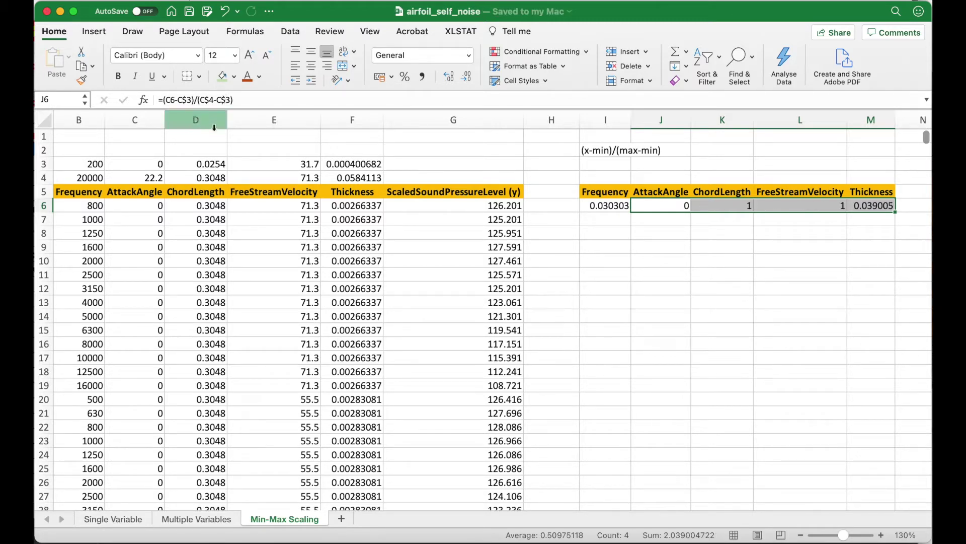
Step: Copy the scaling formulas in I6:M6 down through the last data row, 1508, and save the workbook
click(688, 209)
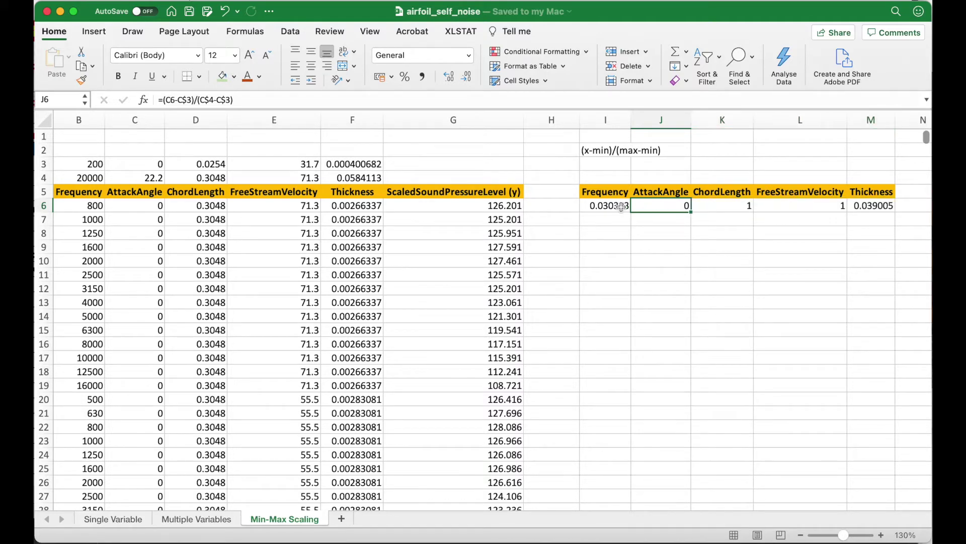
click(596, 207)
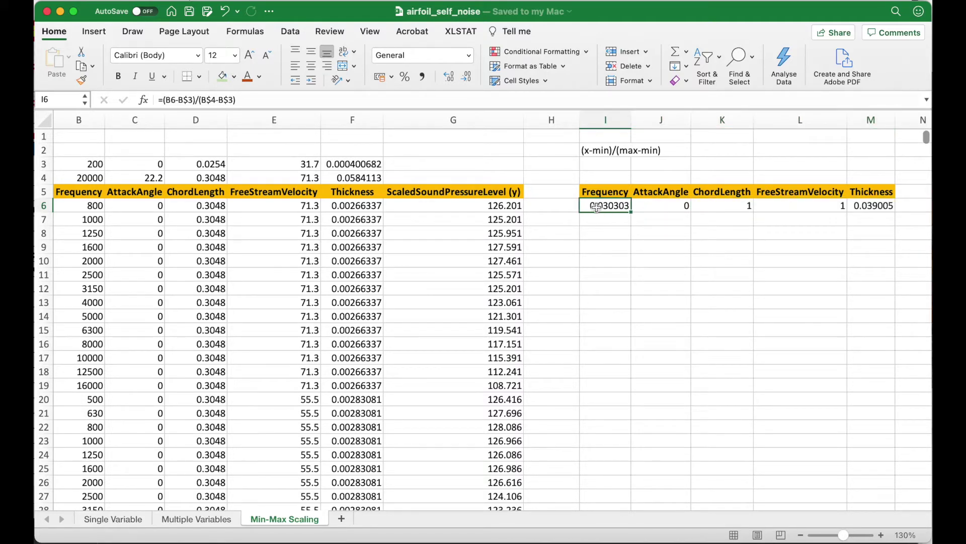
key(shift+Right)
key(shift+Right)
key(shift+Right)
key(shift+Right)
key(super+c)
key(Down)
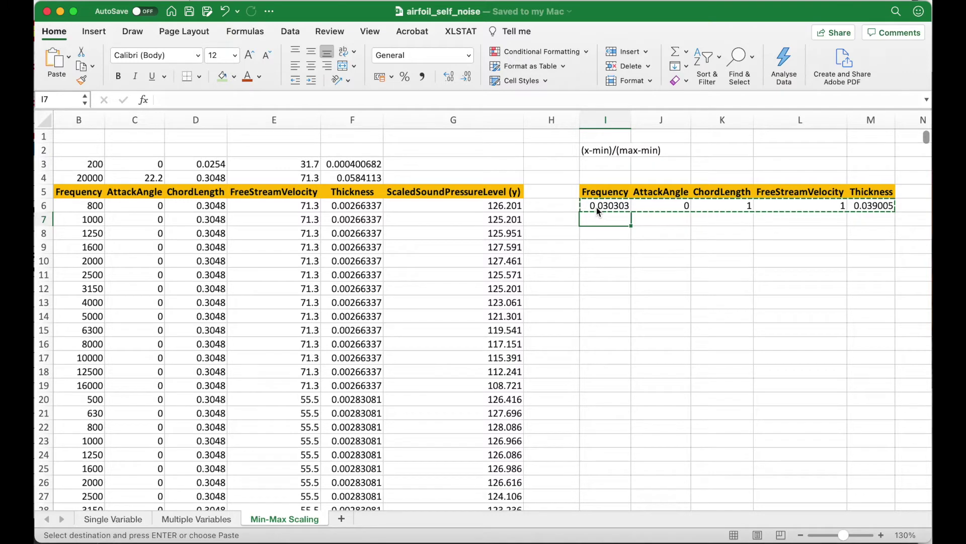
key(Left)
key(Left)
key(super+Down)
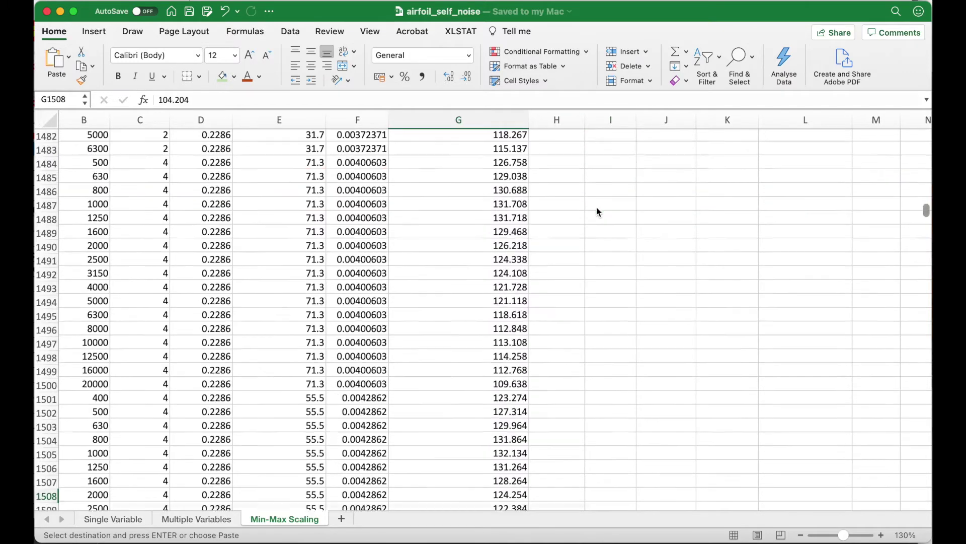
key(Right)
key(Right)
key(shift+Right)
key(shift+Right)
key(shift+Right)
key(shift+Right)
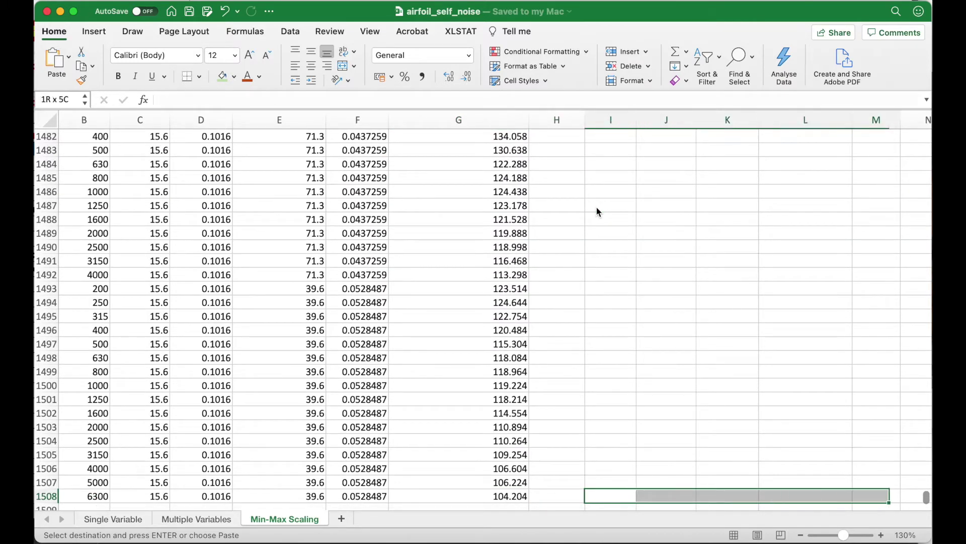
key(super+shift+Up)
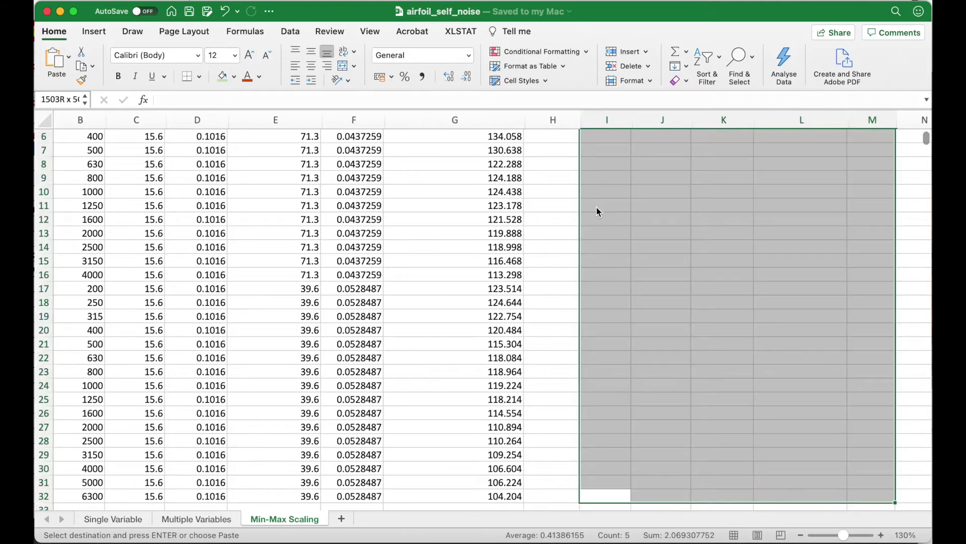
key(Return)
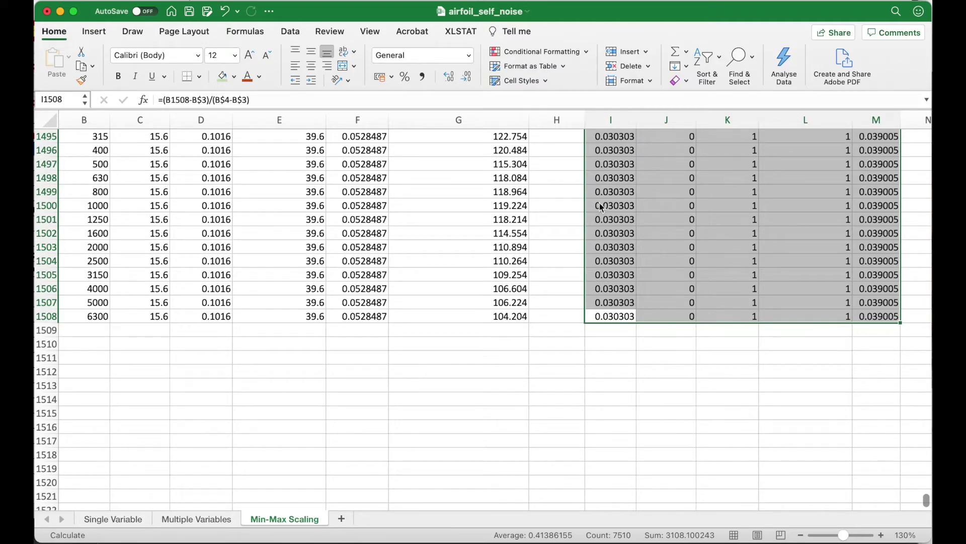
key(super+s)
Step: Examine the scaled values in columns I to M and the row 6 formulas of each scaled variable
scroll(603, 201, up, 20)
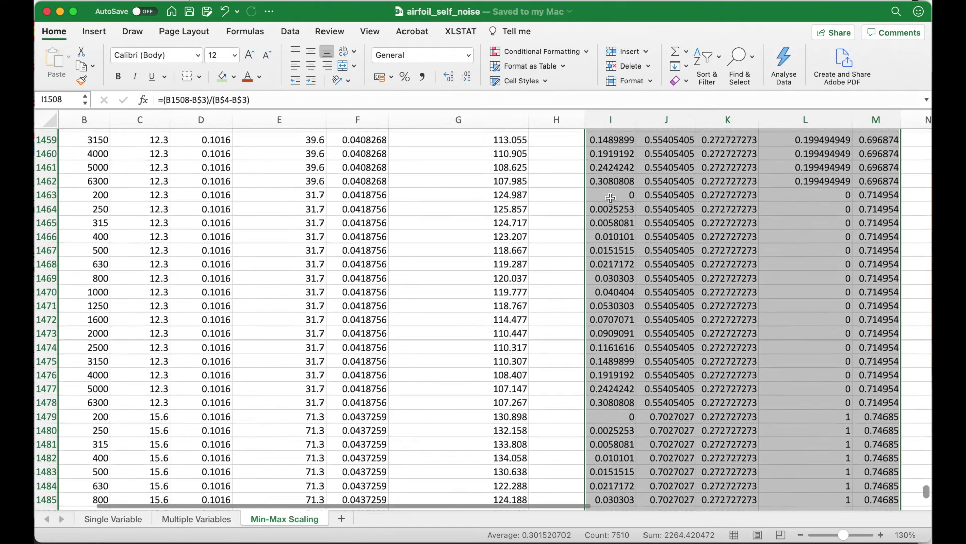
scroll(610, 199, up, 15)
shift+click(617, 194)
key(super+Up)
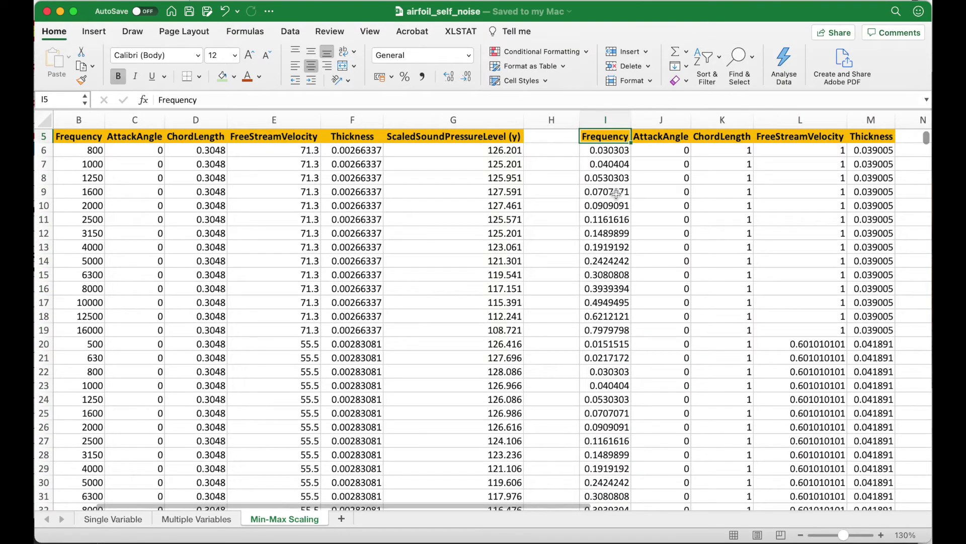
key(Down)
key(Right)
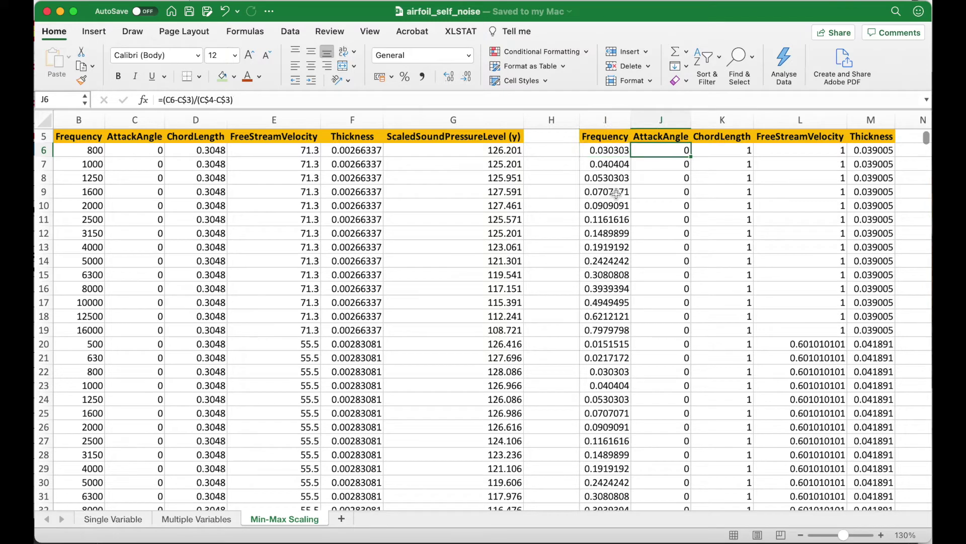
key(Left)
key(Right)
key(Right)
key(Right)
key(Right)
key(Left)
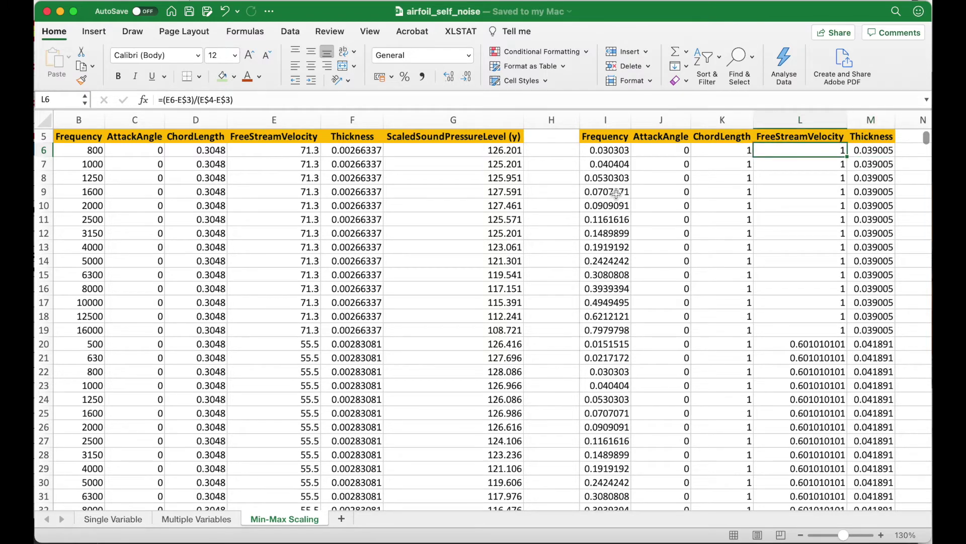
key(Up)
key(Up)
key(Up)
key(Up)
key(Up)
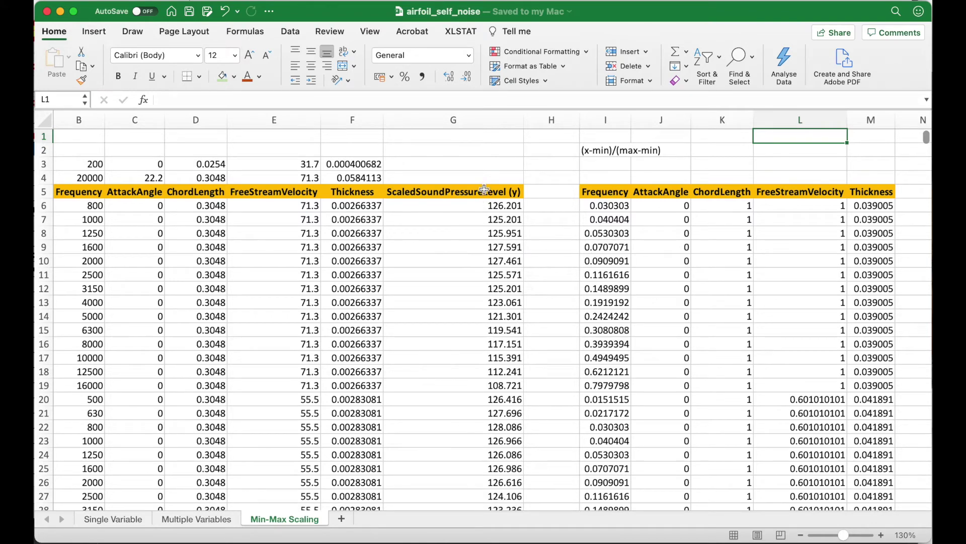
drag(605, 192, 855, 233)
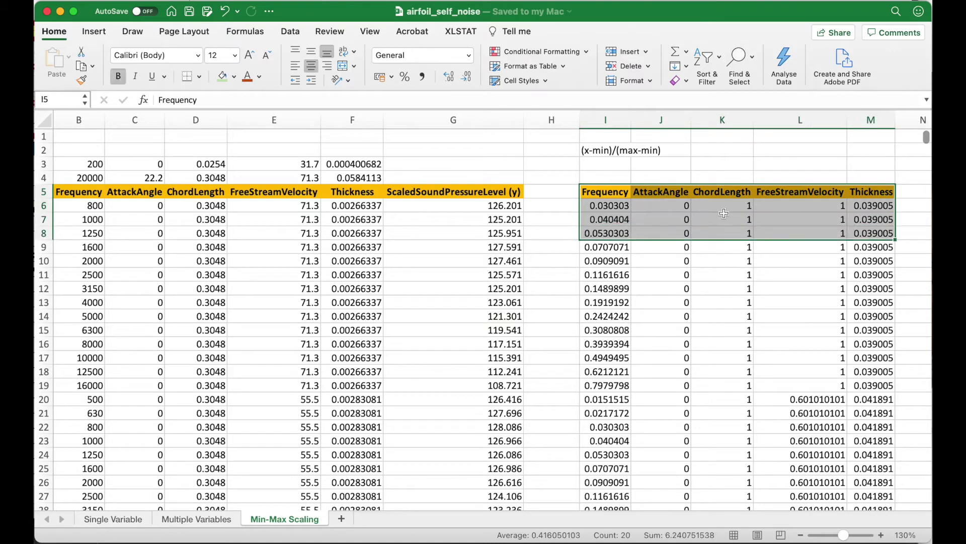
click(599, 206)
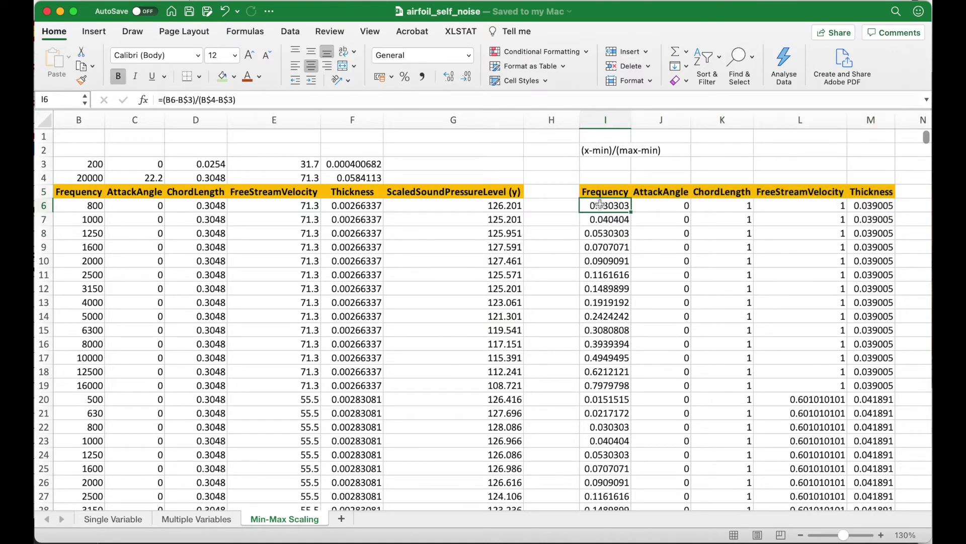
Step: Start a Regression data analysis and set its Y input range to the ScaledSoundPressureLevel column, $G$5:$G$1508
click(606, 193)
scroll(605, 192, right, 2)
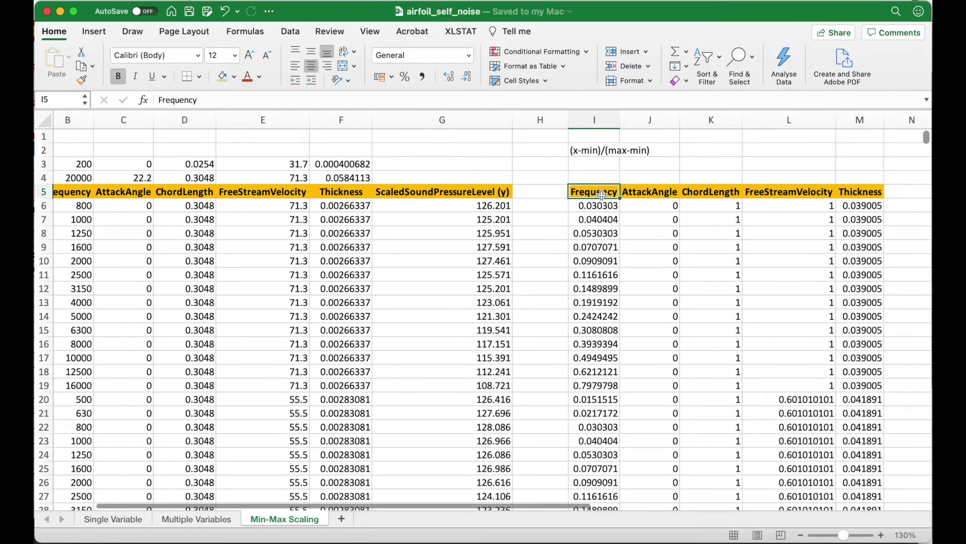
click(291, 31)
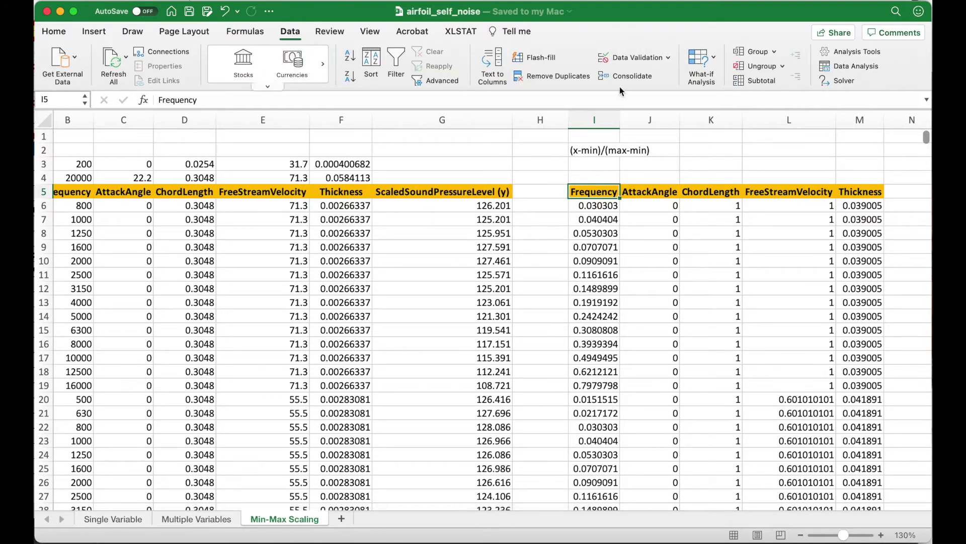
click(842, 66)
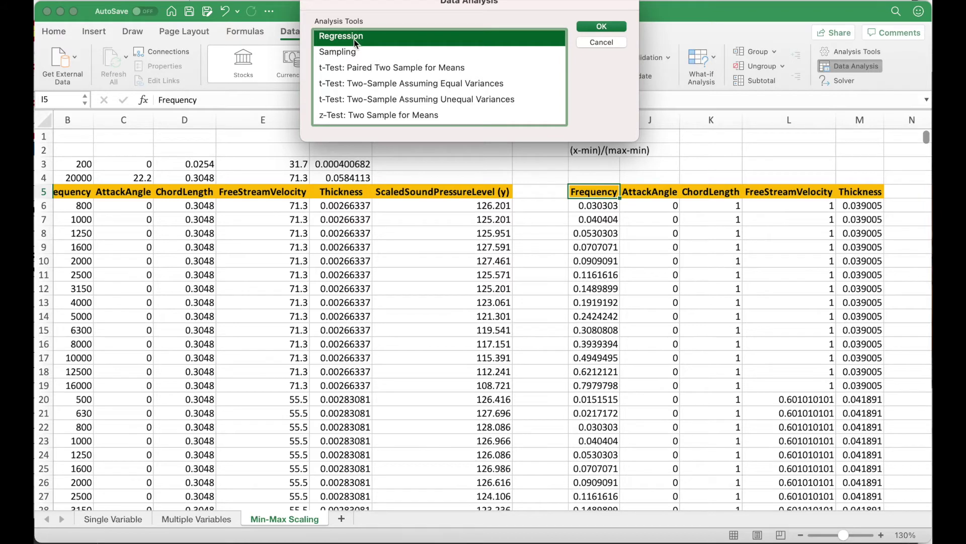
click(602, 26)
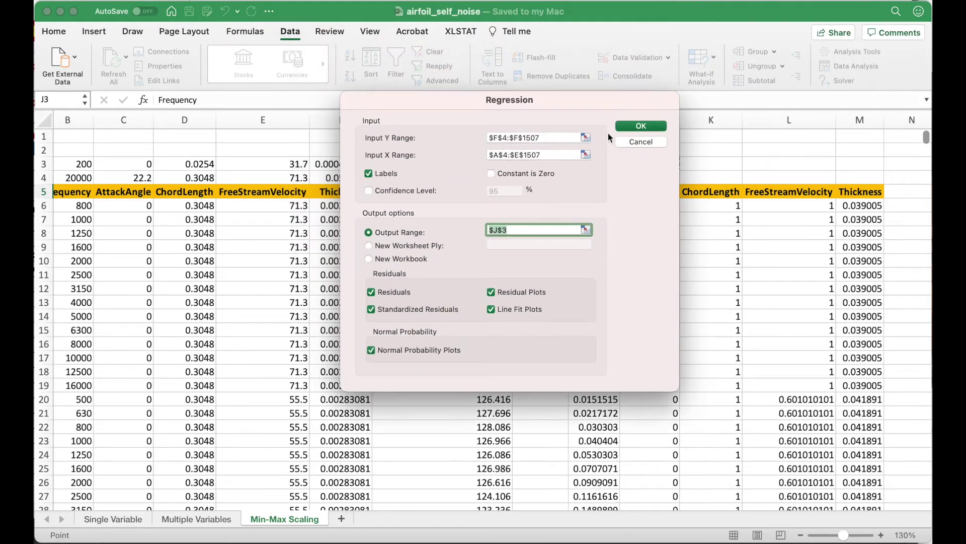
click(587, 138)
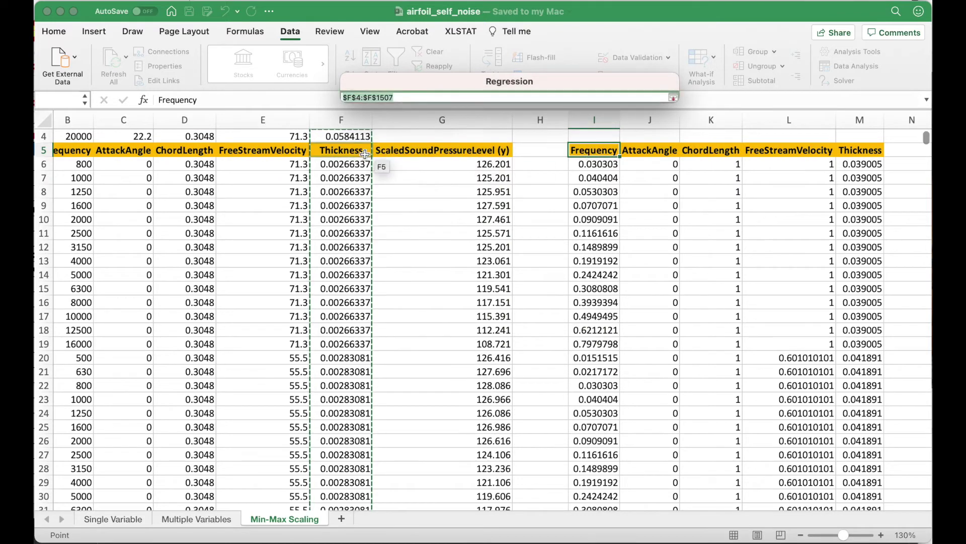
click(421, 151)
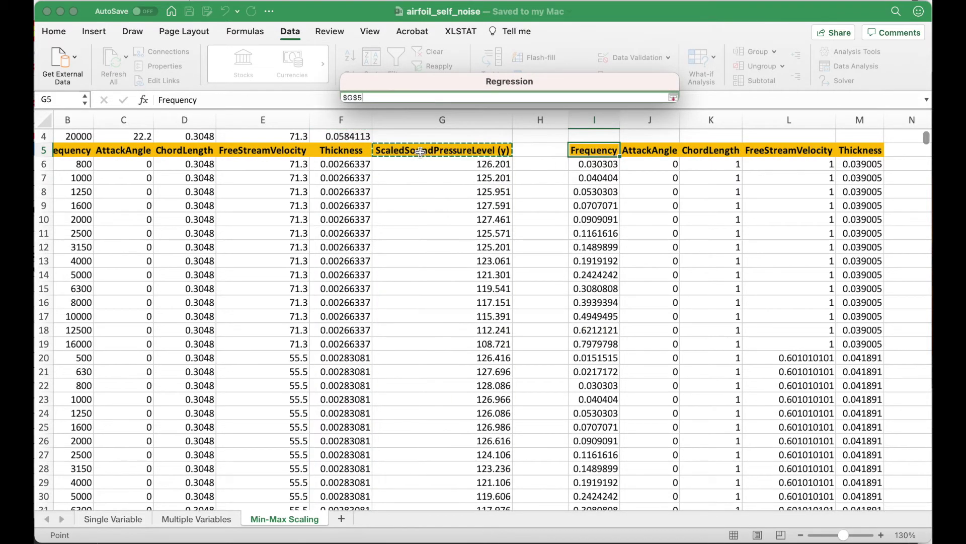
key(super+shift+Down)
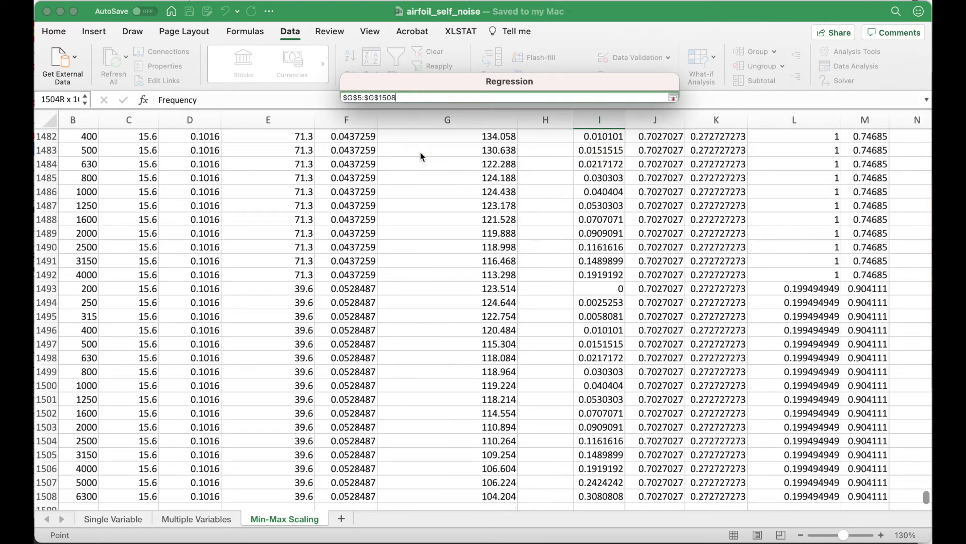
click(674, 98)
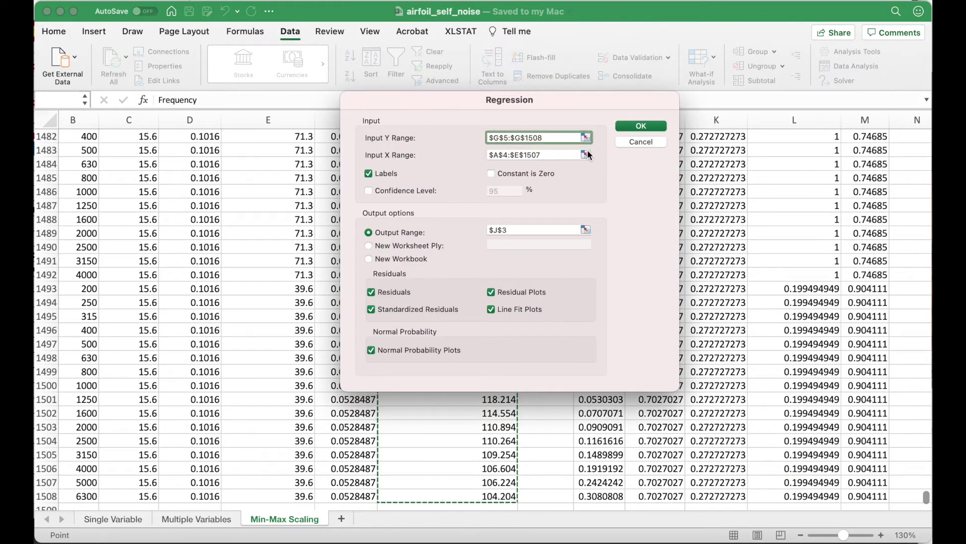
Step: Set the regression's X input range to the five scaled variables with their headers, $I$5:$M$1508
click(587, 150)
click(652, 150)
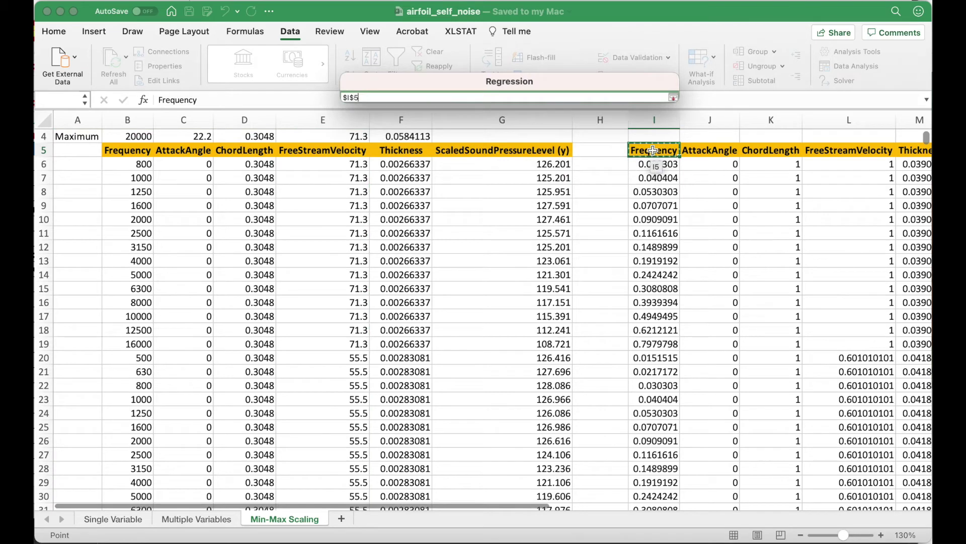
key(ctrl+shift+Right)
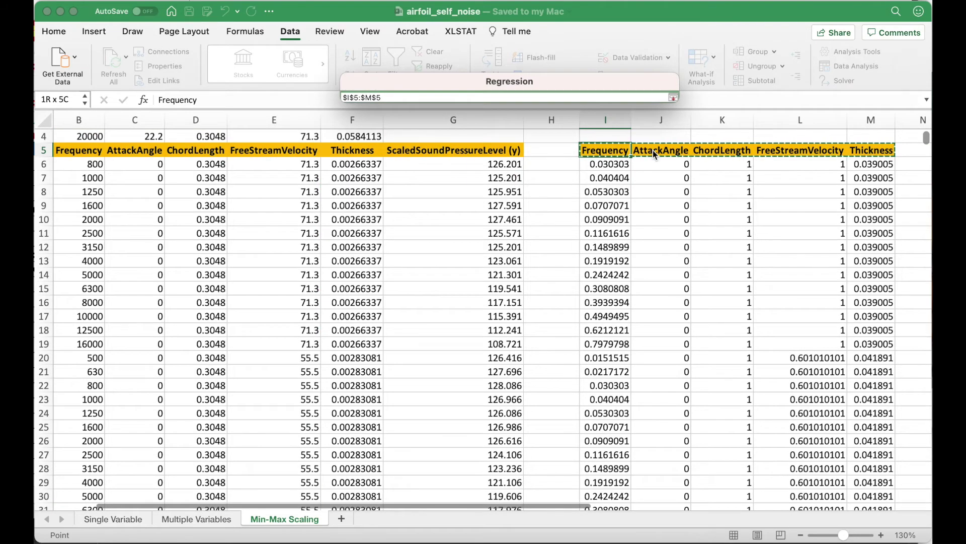
key(ctrl+shift+Down)
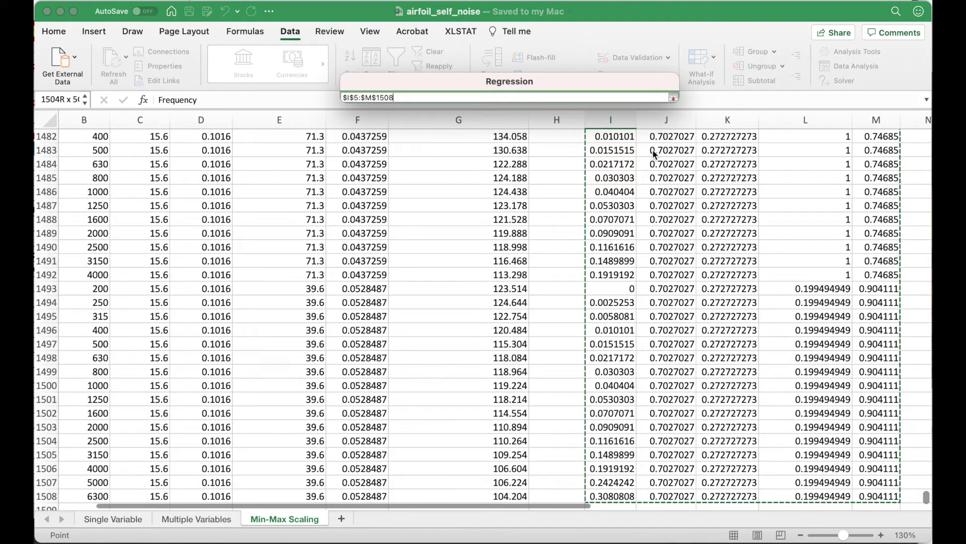
click(673, 97)
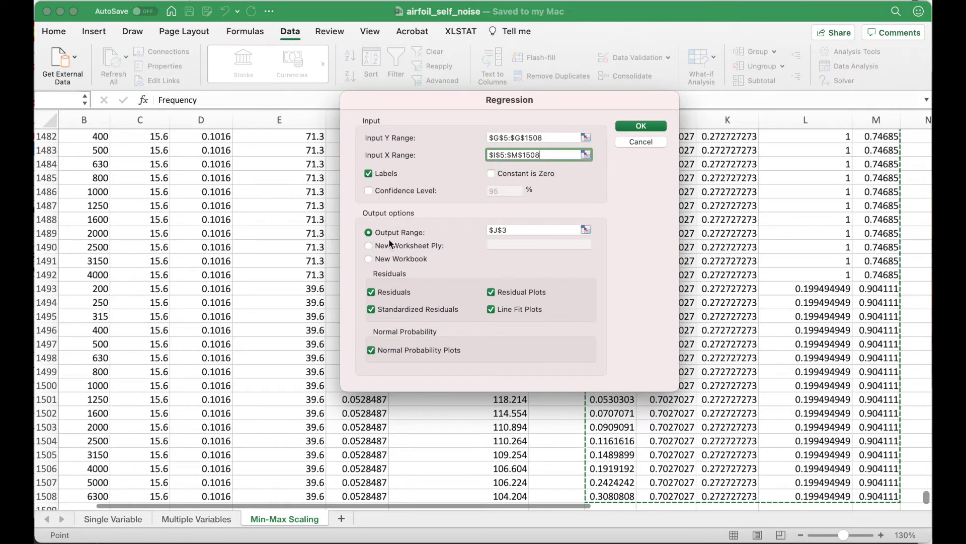
Step: Set the regression's output range to $P$5 and run the analysis
click(584, 229)
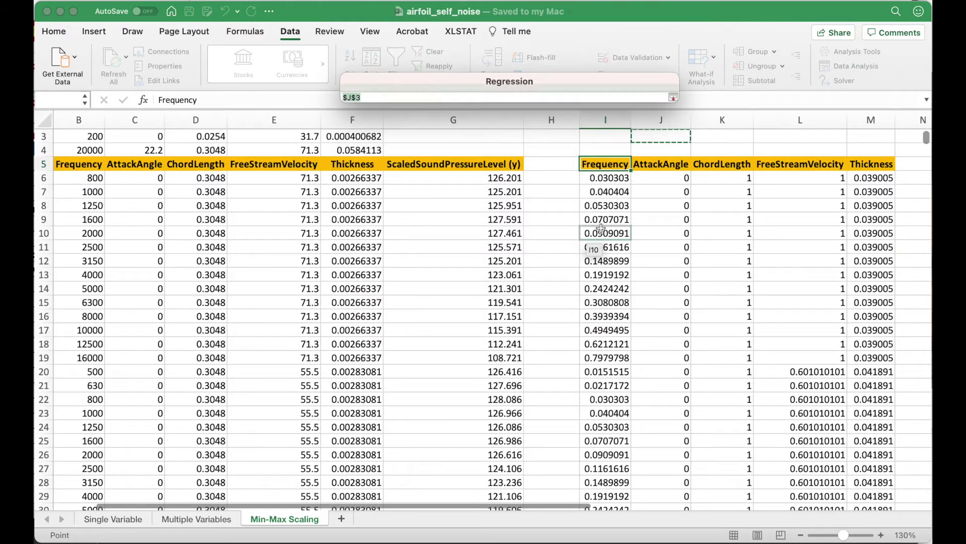
scroll(733, 219, right, 10)
click(715, 161)
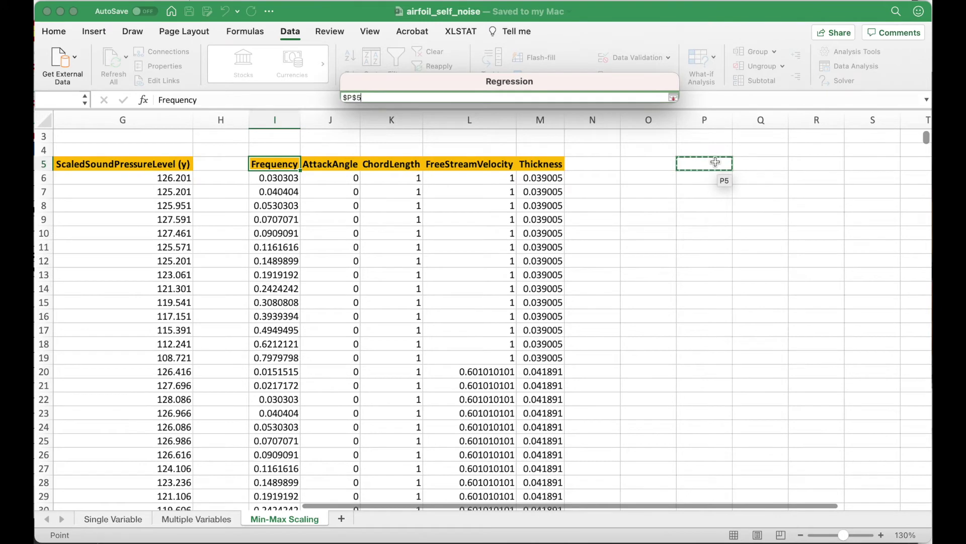
click(673, 97)
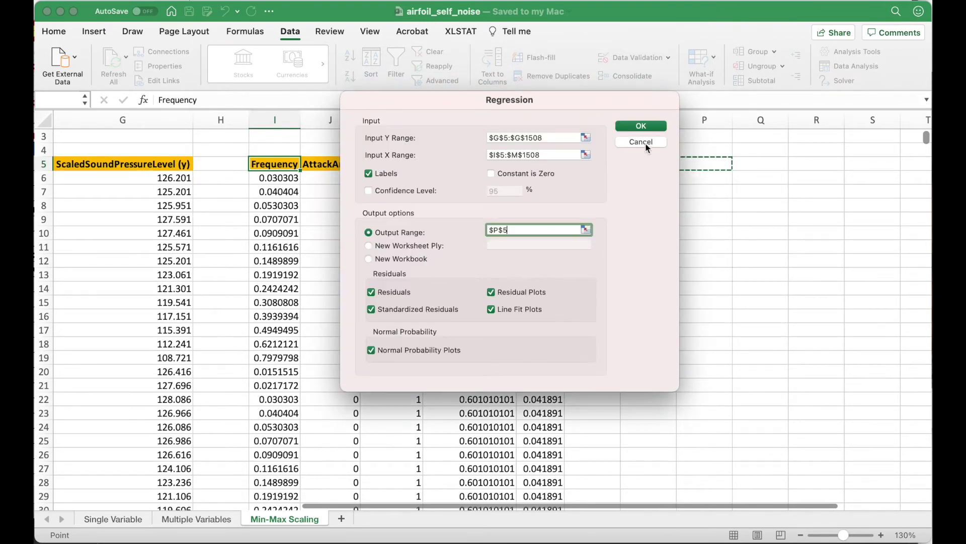
click(650, 127)
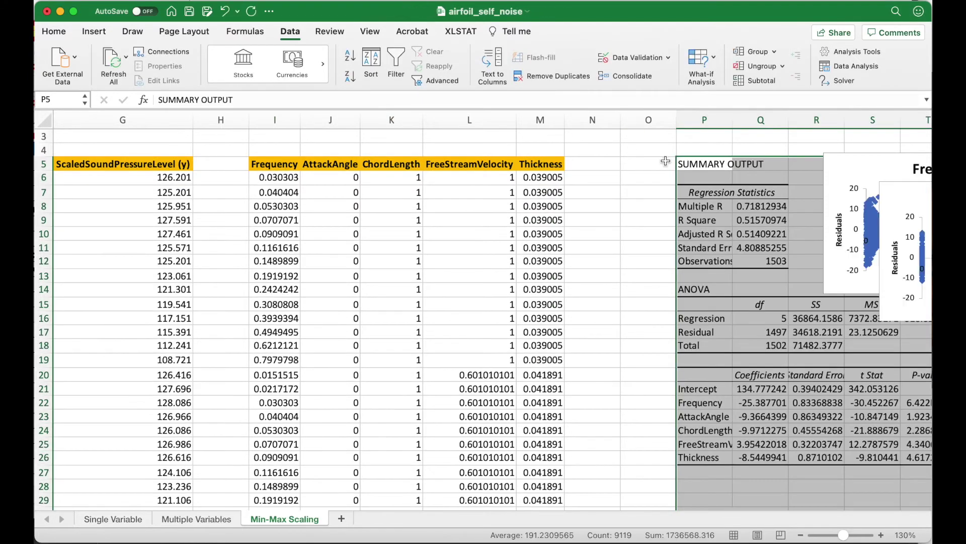
Step: Compare the regression statistics and variable coefficients on the Multiple Variables sheet with those on the Min-Max Scaling sheet
click(722, 240)
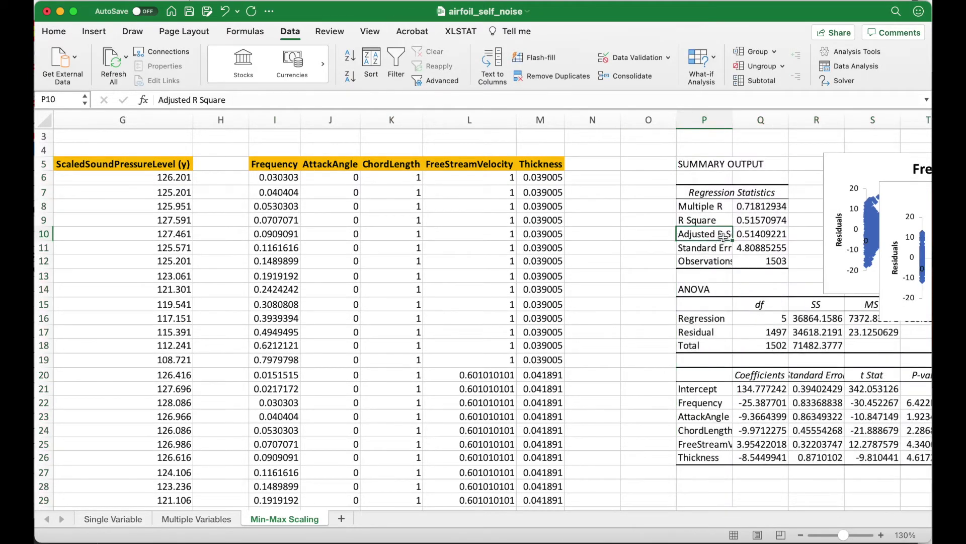
scroll(715, 237, right, 5)
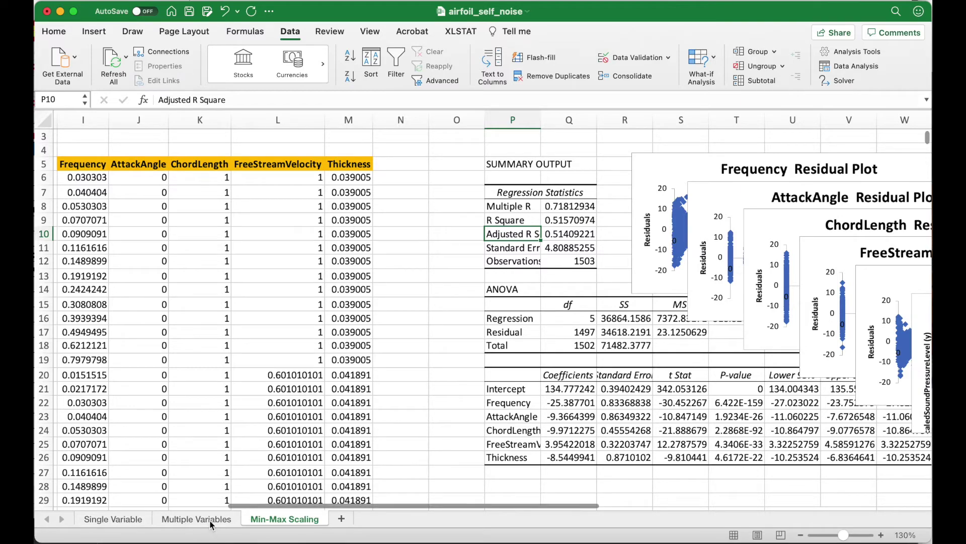
key(ctrl+Page_Up)
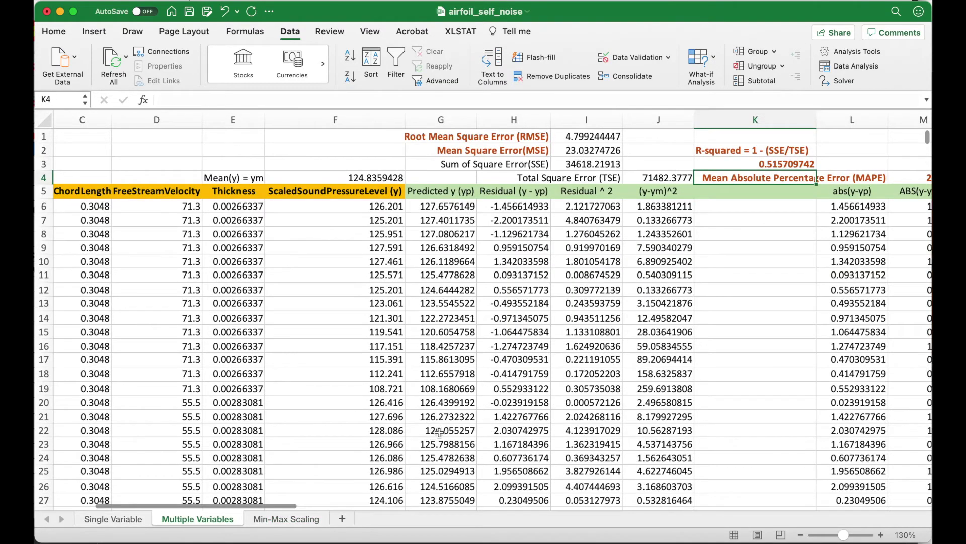
scroll(691, 418, right, 6)
scroll(690, 418, right, 1)
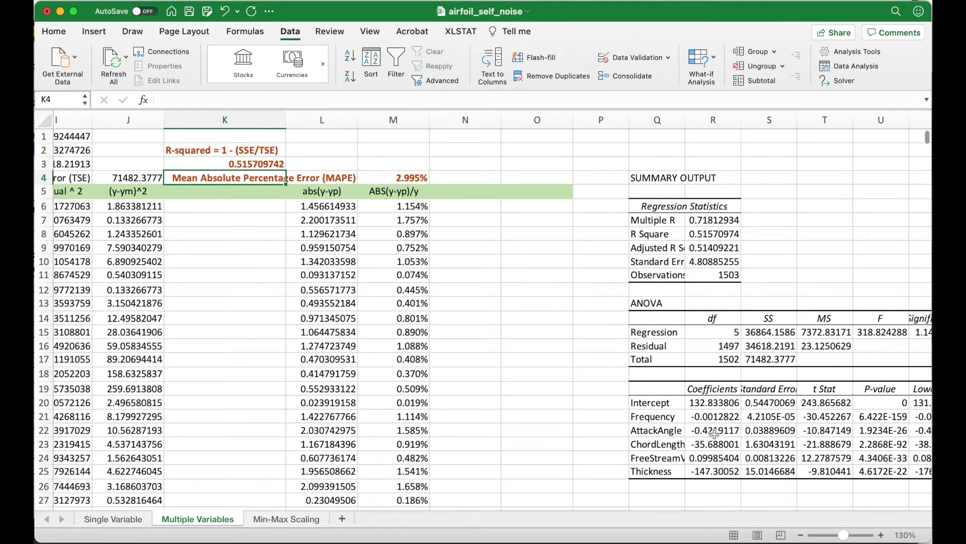
drag(715, 414, 719, 473)
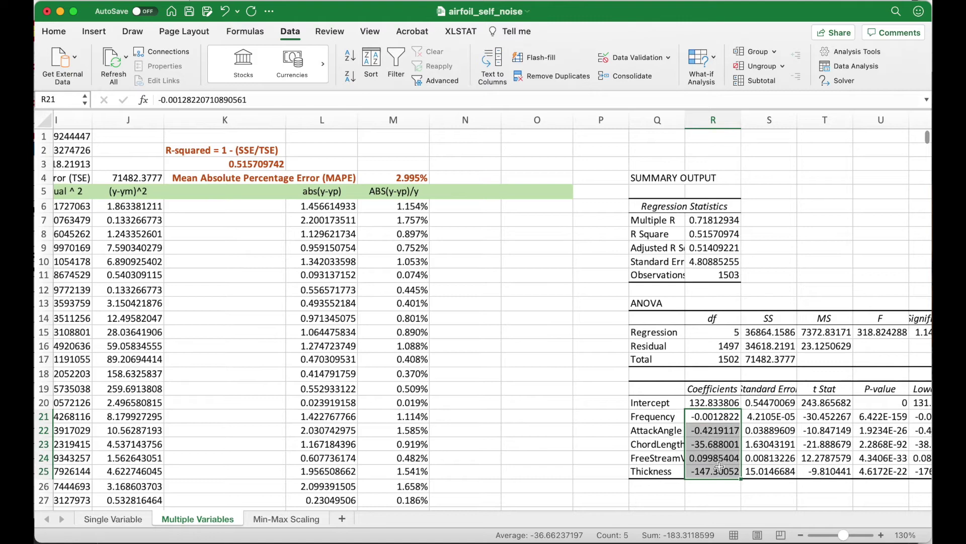
click(303, 522)
drag(623, 404, 623, 456)
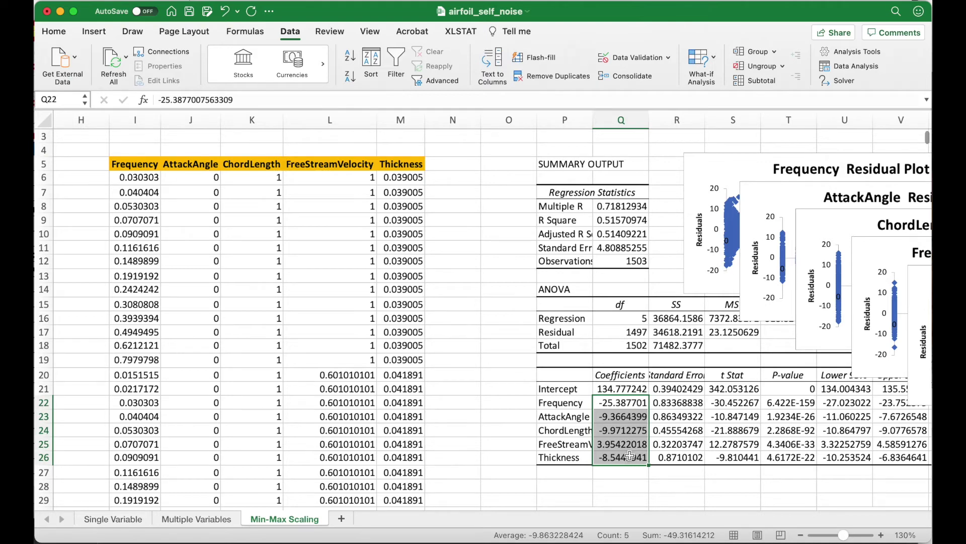
scroll(624, 457, right, 1)
click(624, 457)
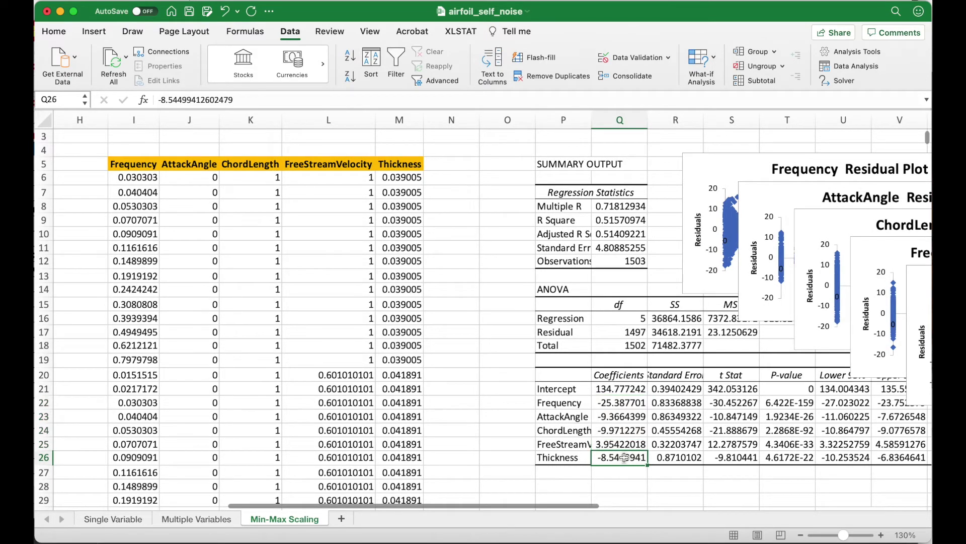
Step: Create a copy of the Min-Max Scaling sheet at the end of the workbook and rename it Normalisation
right_click(311, 519)
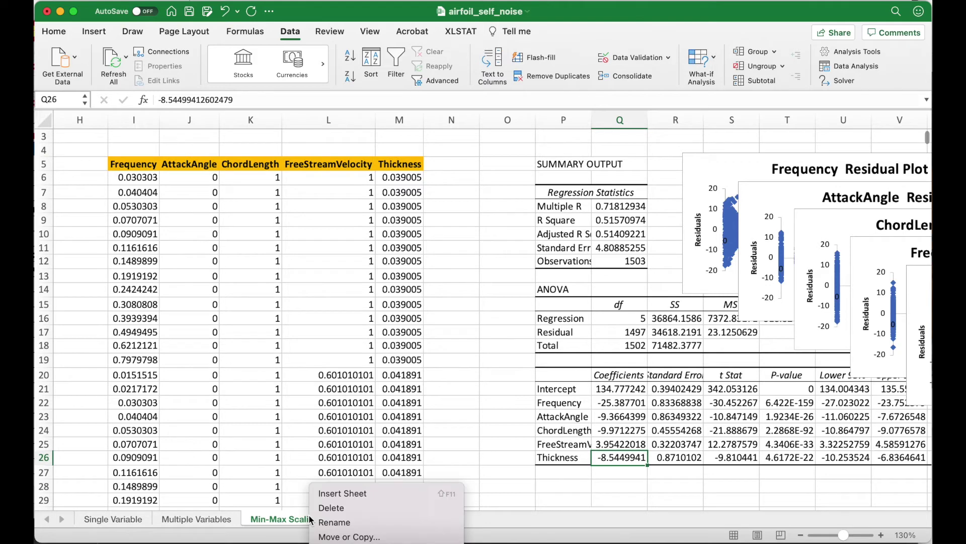
click(351, 534)
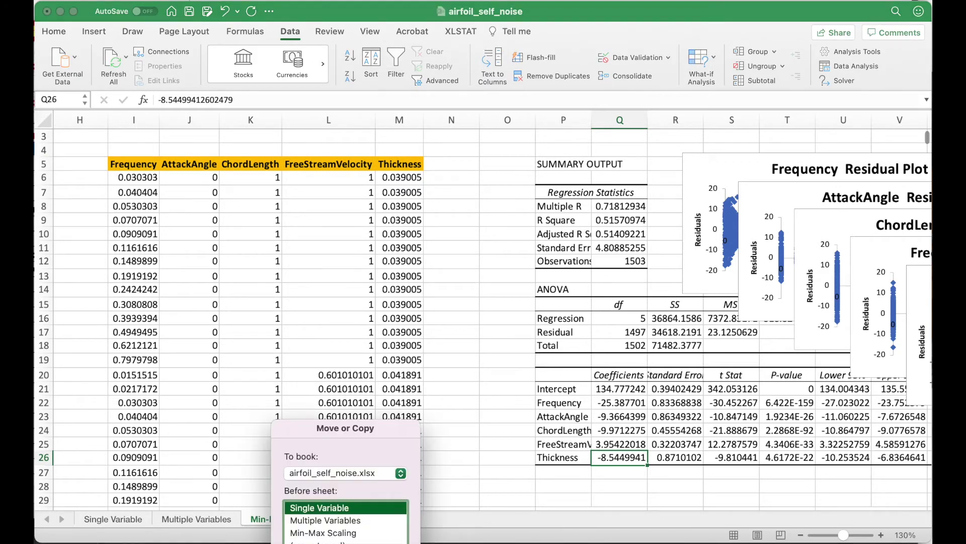
click(345, 542)
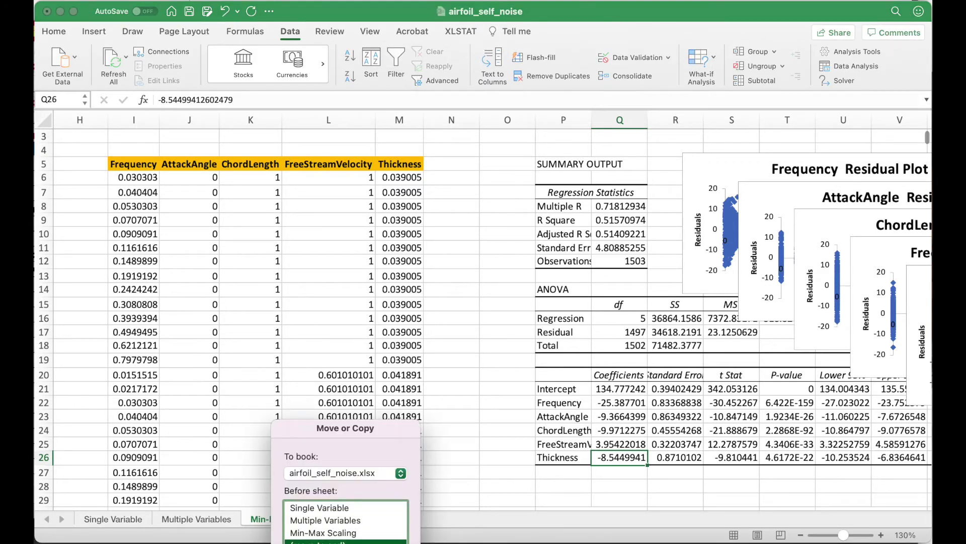
key(Return)
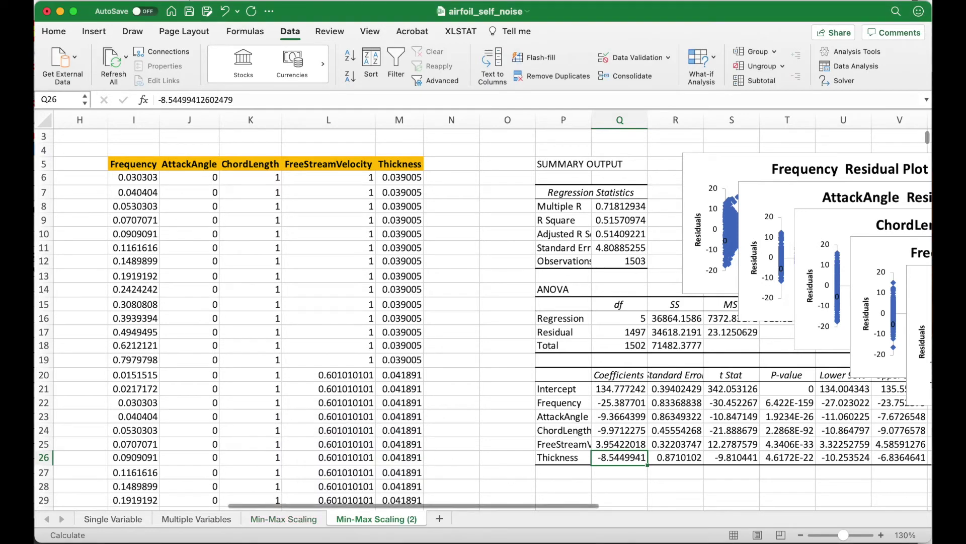
right_click(384, 522)
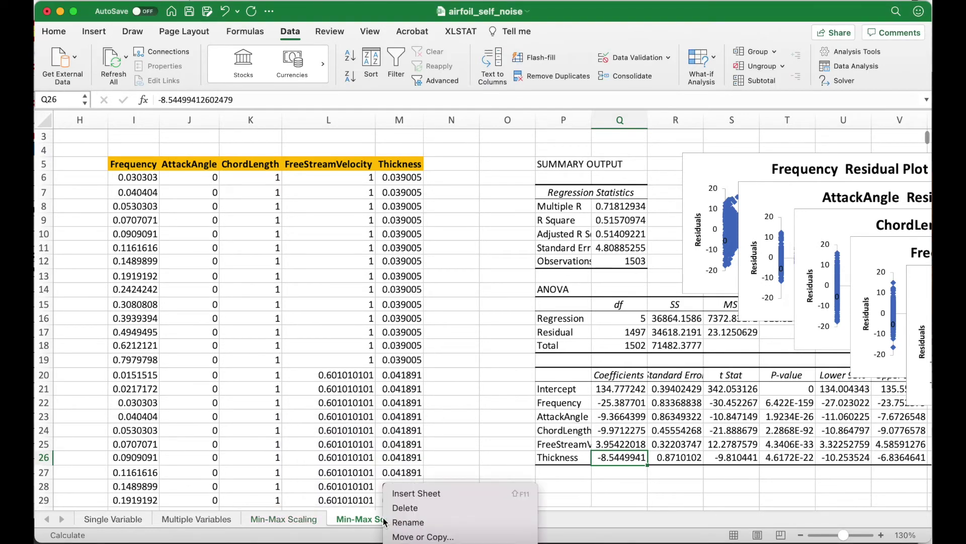
click(408, 523)
text(Normalisation)
key(Return)
Step: Label cell A1 as Mean and cell A2 as Std Dev on the Normalisation sheet
scroll(427, 246, left, 5)
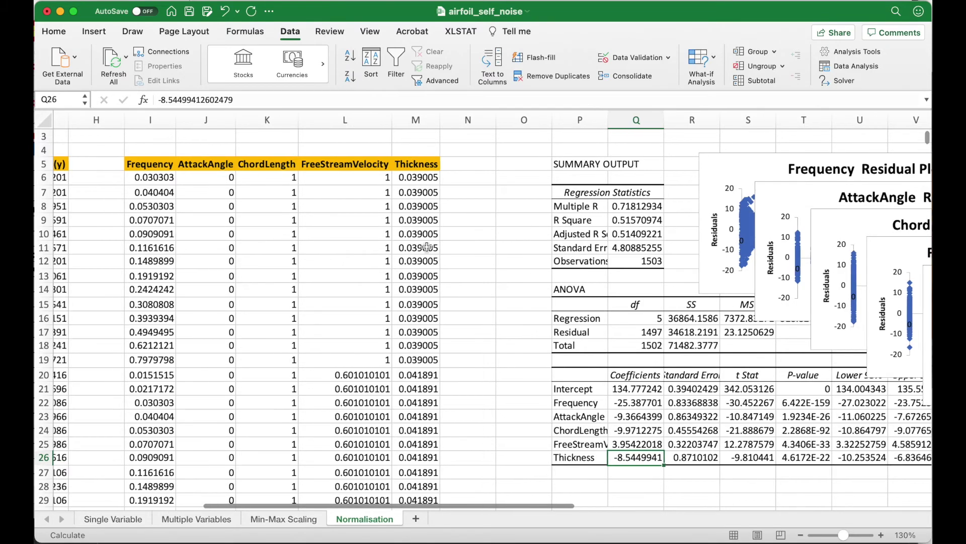
scroll(427, 246, up, 2)
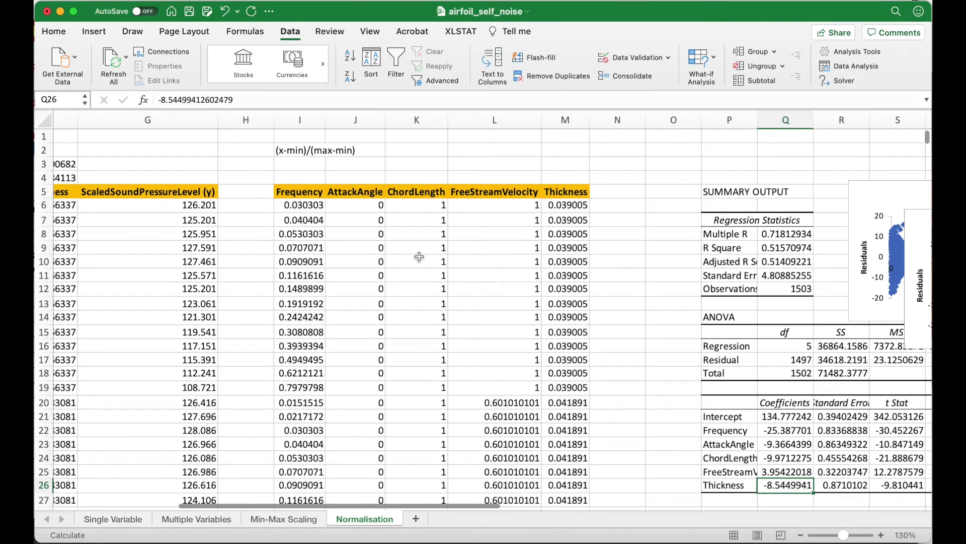
scroll(422, 256, left, 5)
scroll(422, 256, left, 2)
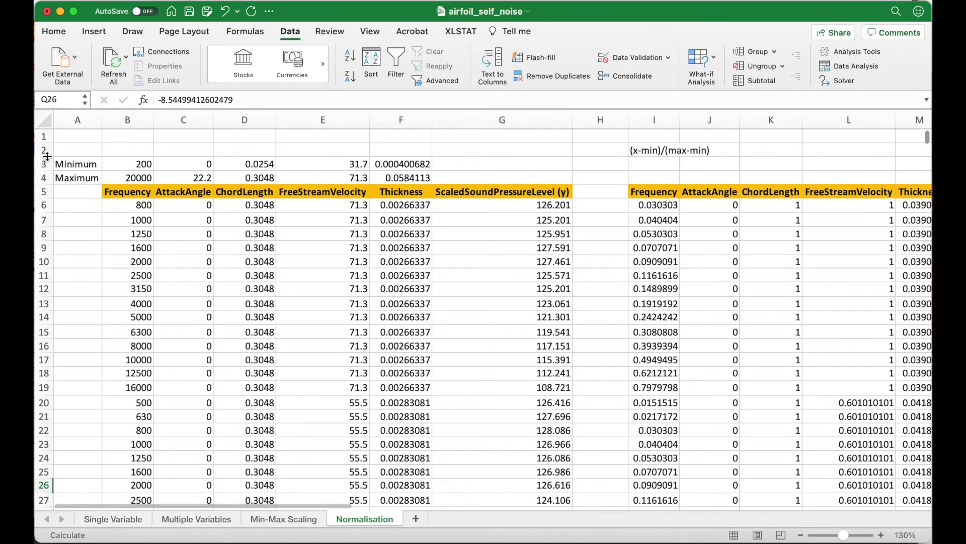
click(72, 136)
text(Mean)
key(Return)
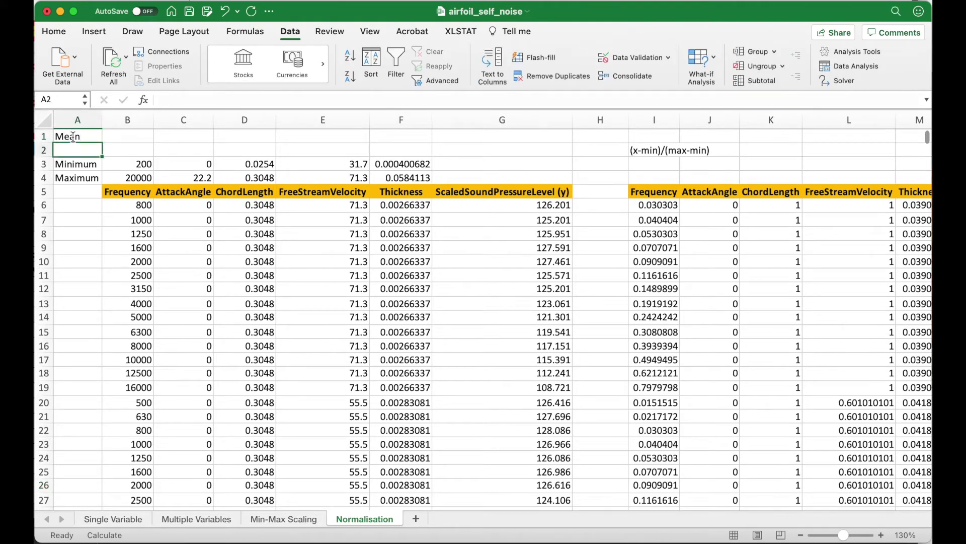
text(Std Dev)
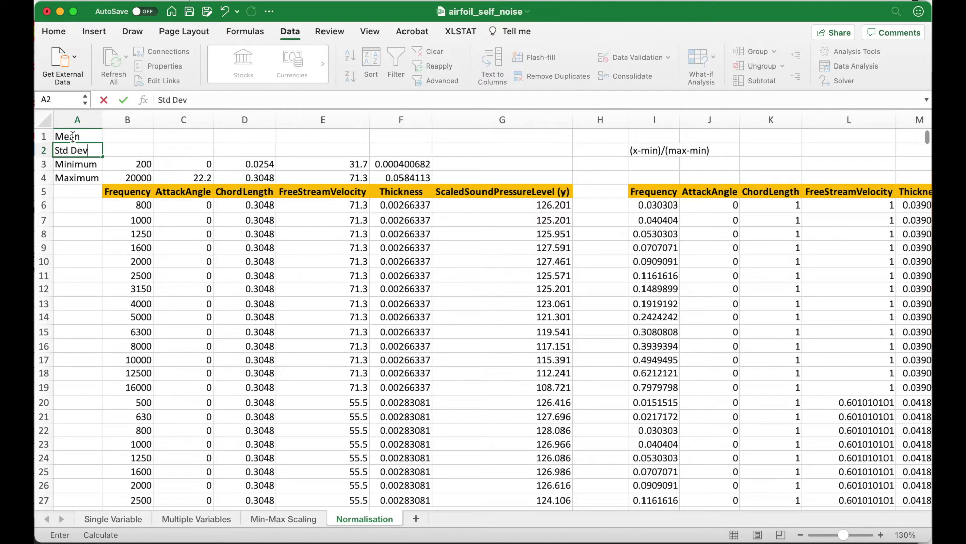
key(Return)
click(73, 136)
key(Tab)
text(=)
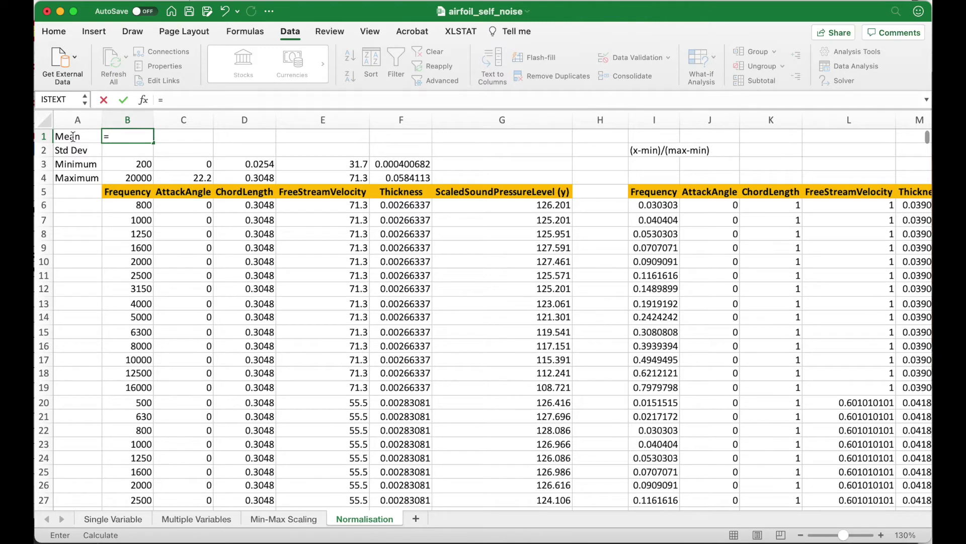
text(avera)
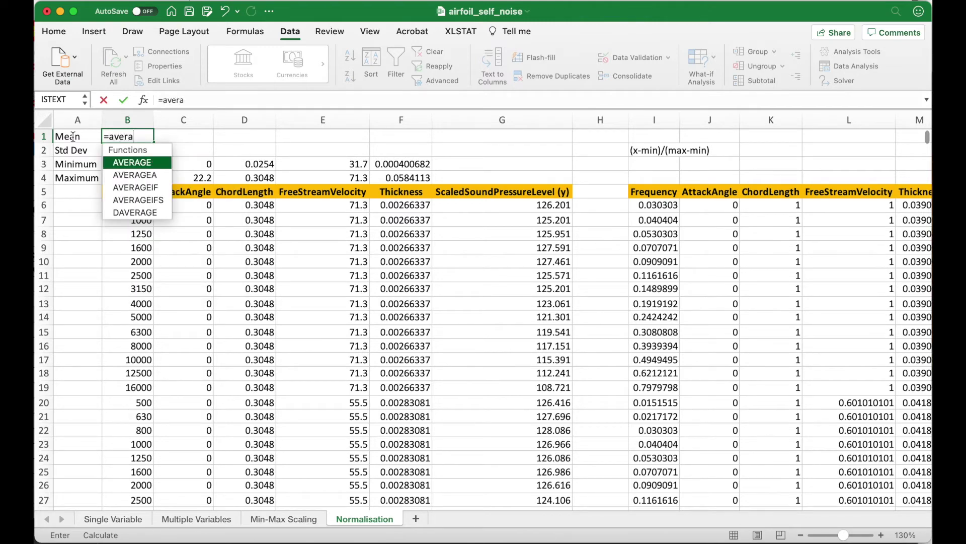
key(Return)
key(Up)
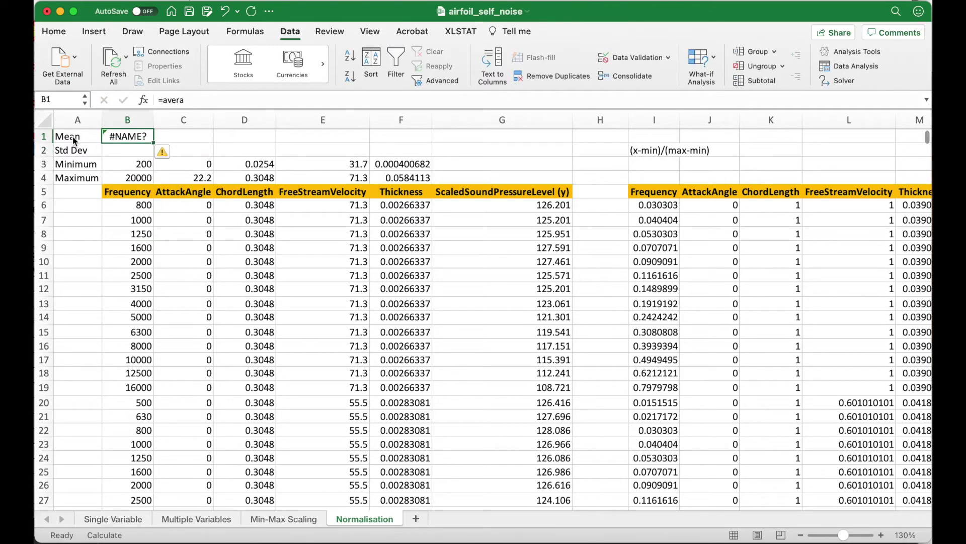
Step: Calculate the mean of the Frequency values B6:B1508 in cell B1 with the AVERAGE function
text(=averag)
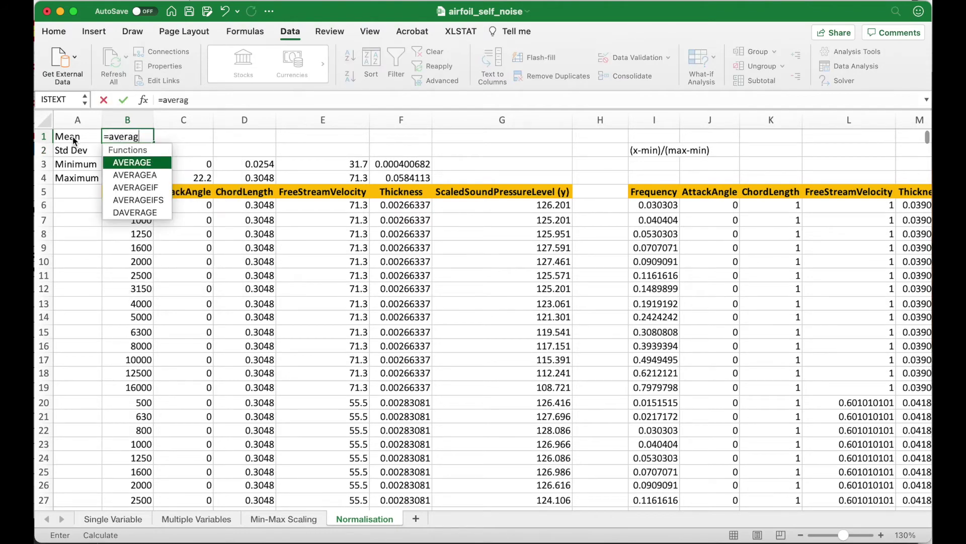
key(Tab)
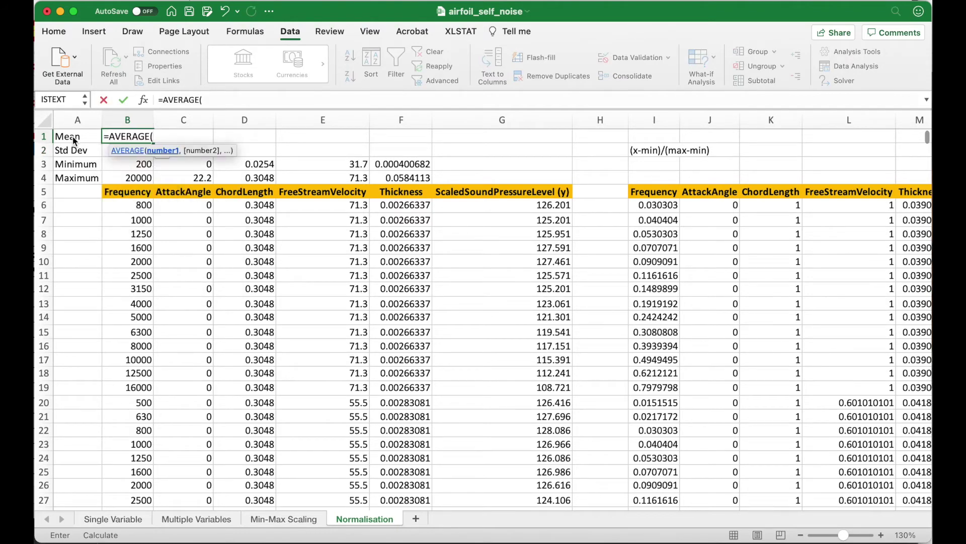
click(138, 206)
key(ctrl+shift+Down)
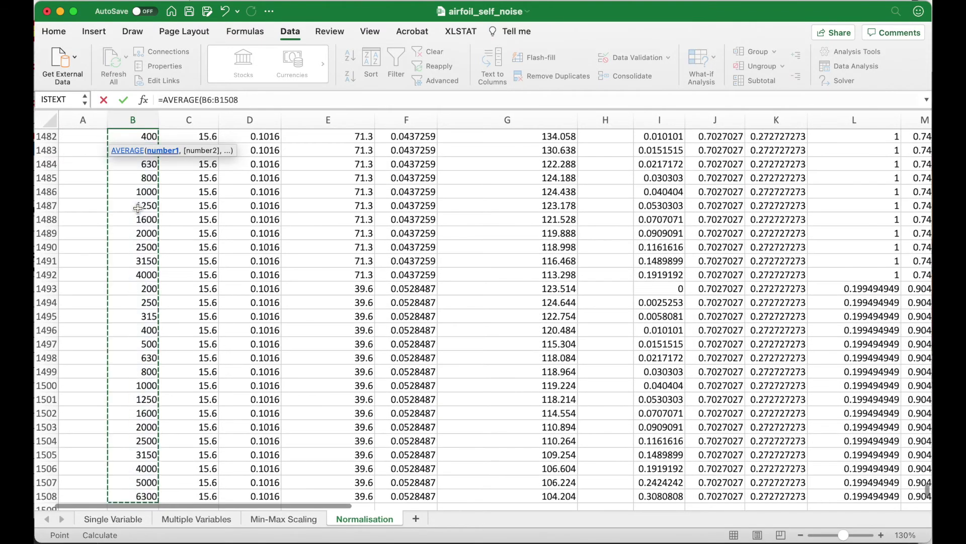
key(ctrl+Return)
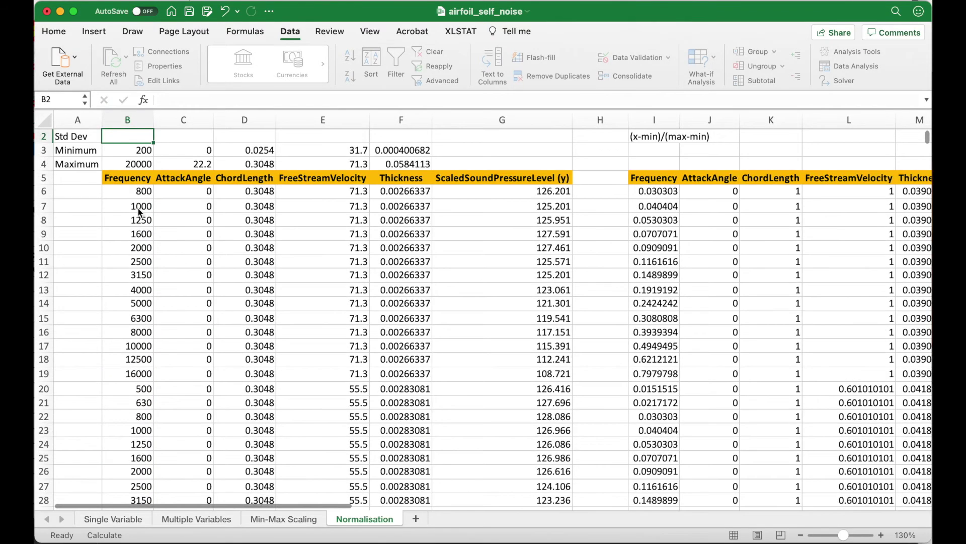
Step: Calculate the standard deviation of the Frequency values B6:B1508 in cell B2 with the STDEV.P function
key(Down)
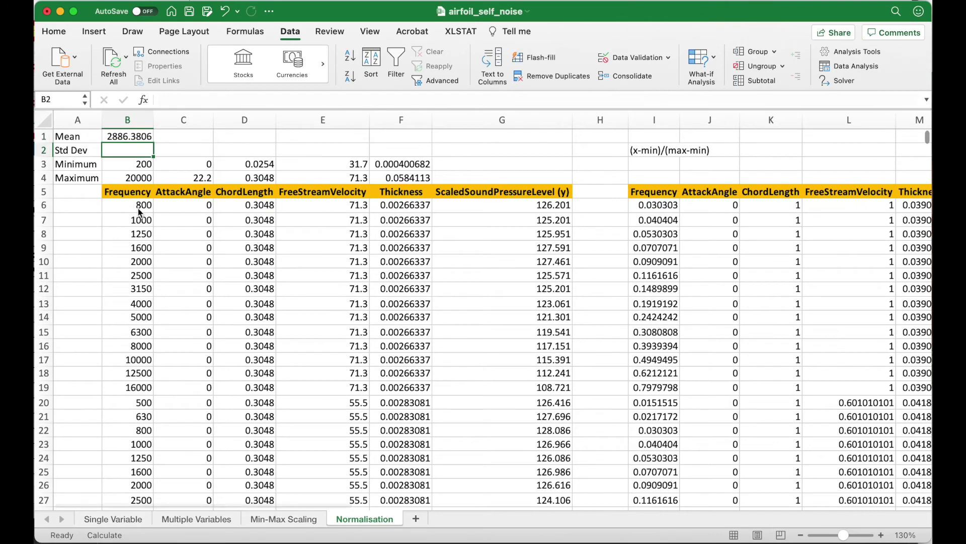
text(=std)
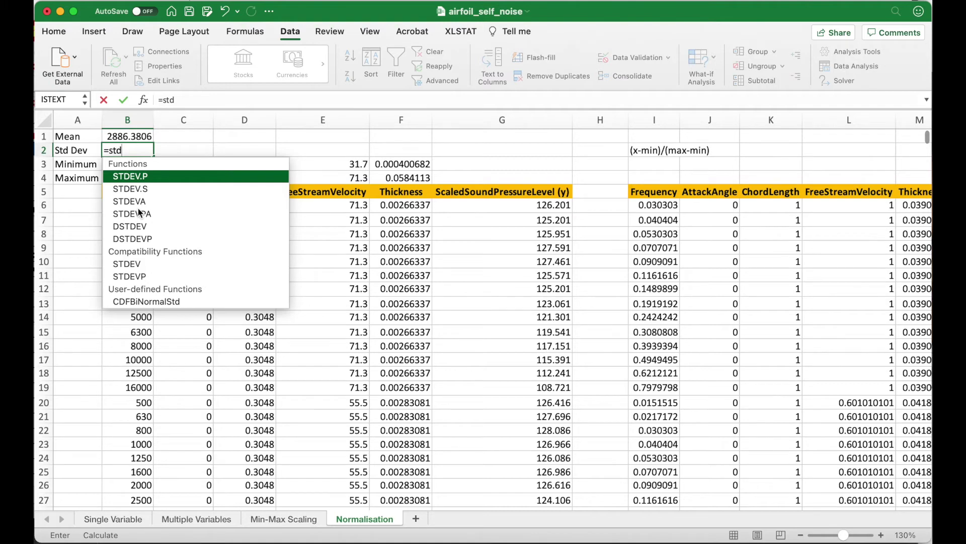
key(Tab)
click(139, 211)
scroll(141, 212, up, 10)
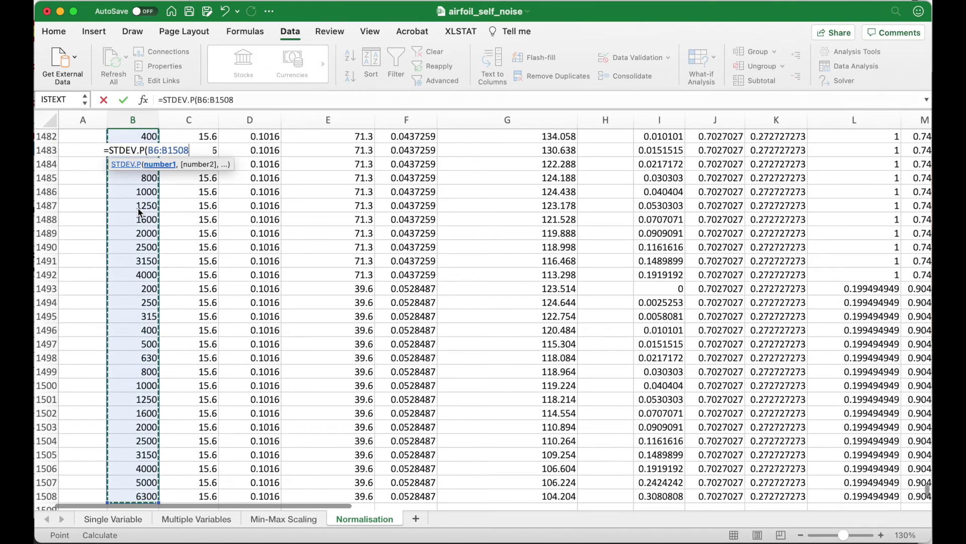
key(Return)
scroll(141, 212, up, 10)
Step: Copy the mean and standard deviation formulas from B1:B2 into C1:F2 for the other input variables and save the workbook
key(Up)
key(Up)
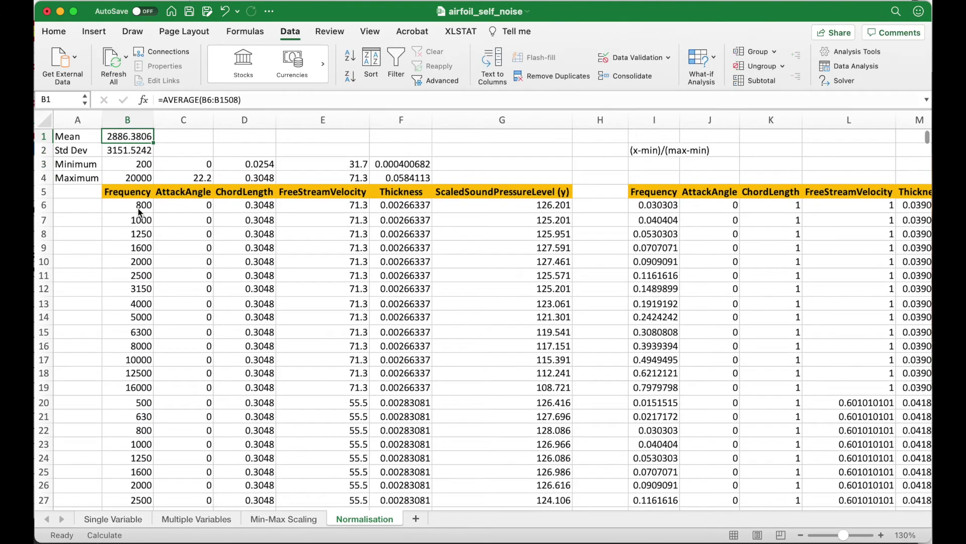
key(shift+Down)
key(super+c)
key(Right)
key(shift+Down)
key(shift+Right)
key(shift+Right)
key(shift+Right)
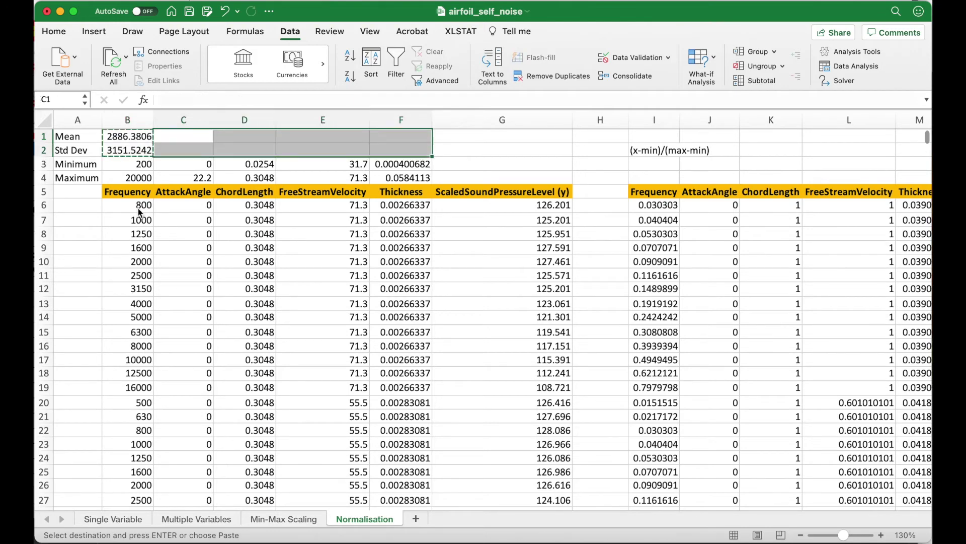
key(Return)
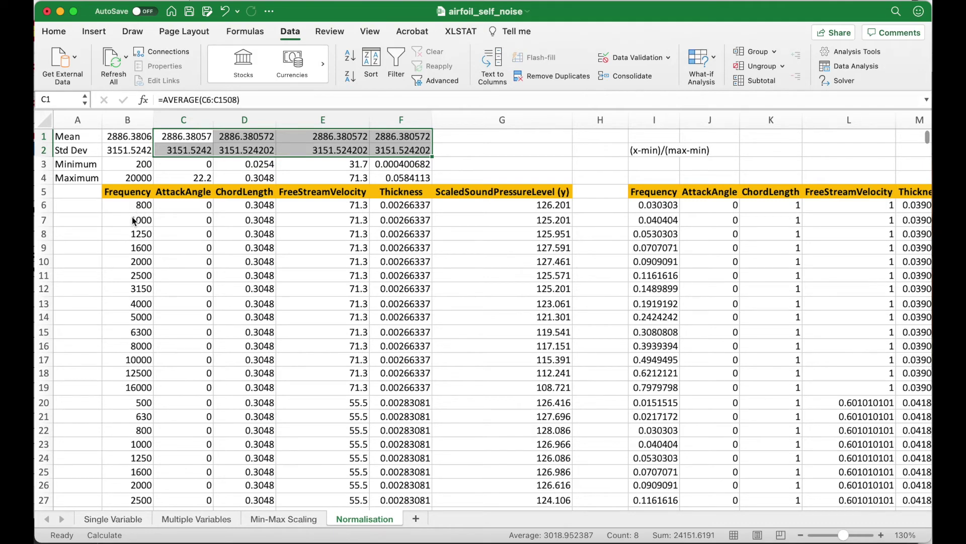
key(super+s)
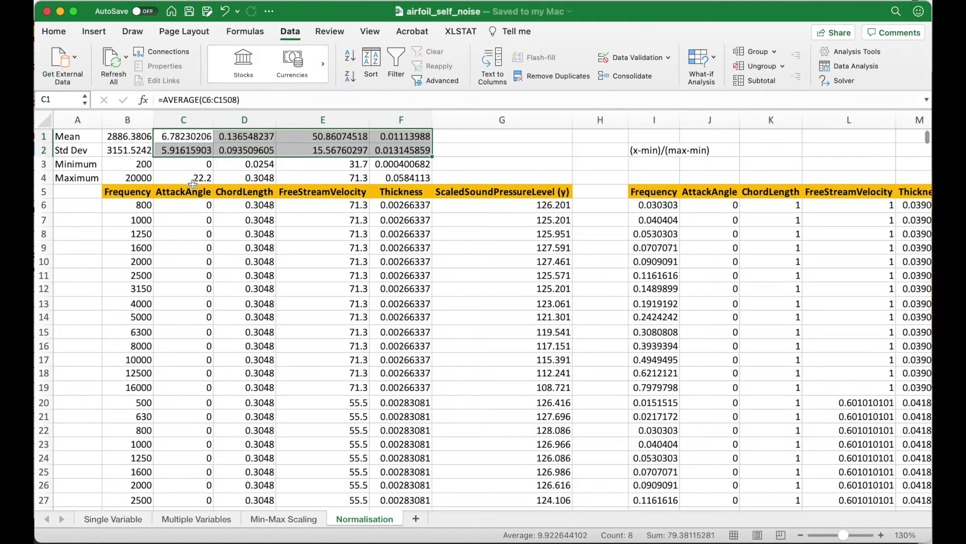
Step: Replace the scaling formula note in cell I2 with (x-mean)/stdev
scroll(379, 224, right, 1)
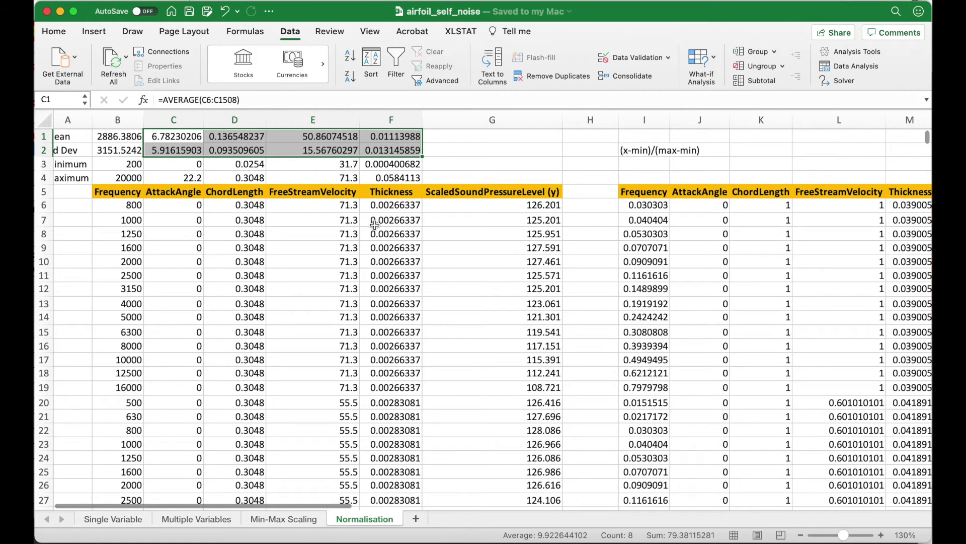
scroll(375, 225, left, 1)
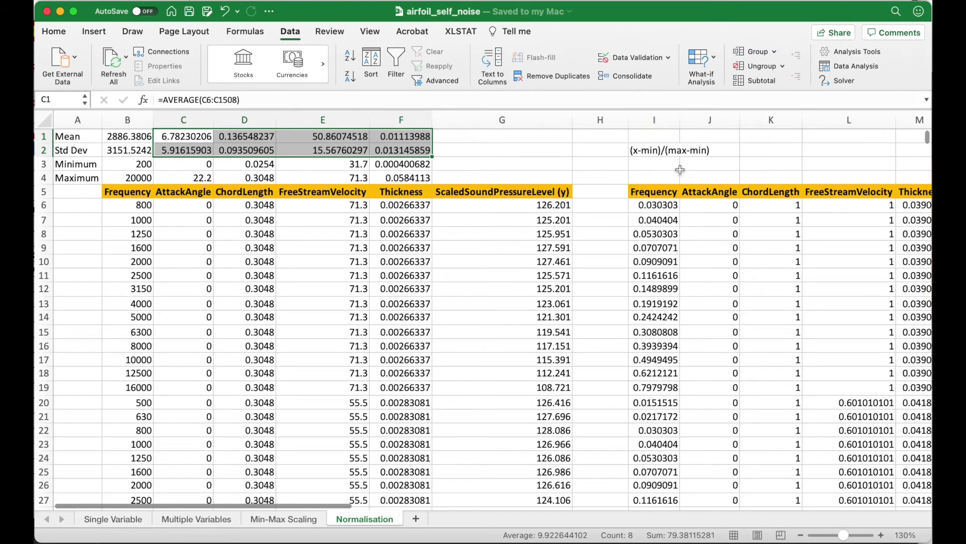
click(643, 151)
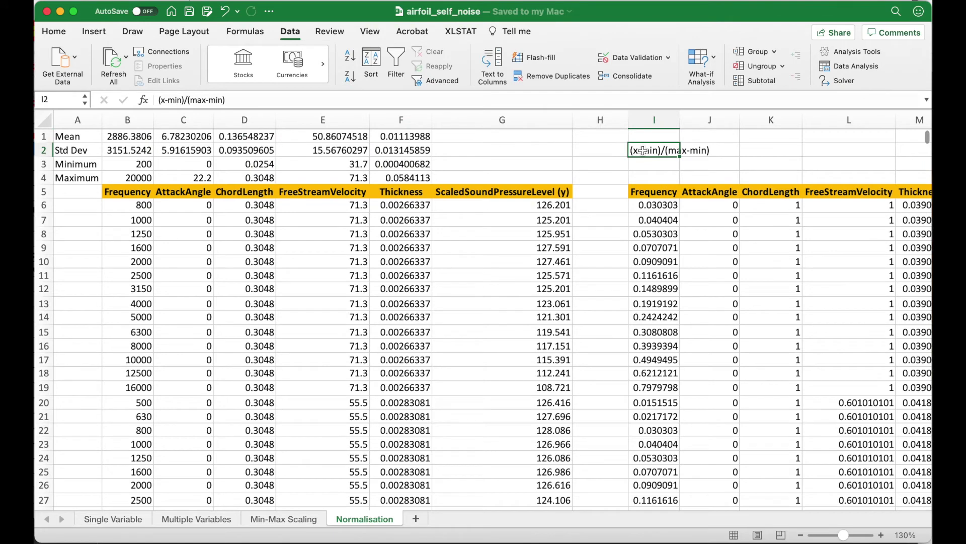
text(x-)
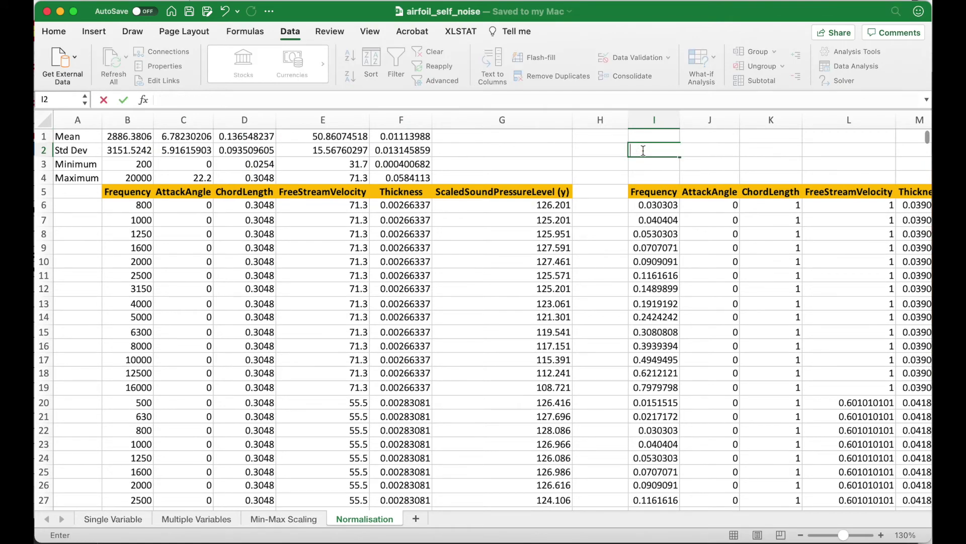
text(mean)/stdev)
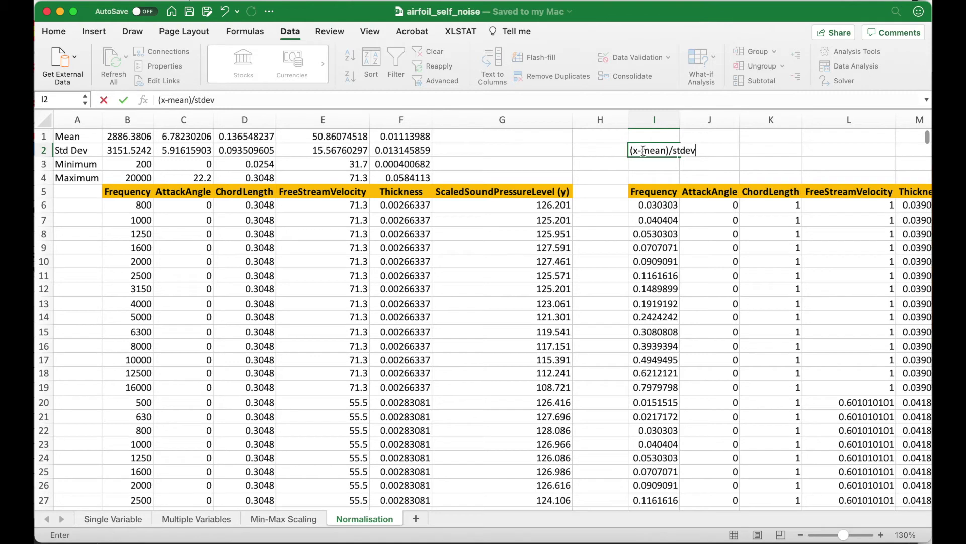
key(Return)
Step: Enter the formula =(B6-B$1)/B$2 in cell I6 to normalise the first Frequency value
key(Down)
key(Down)
key(Down)
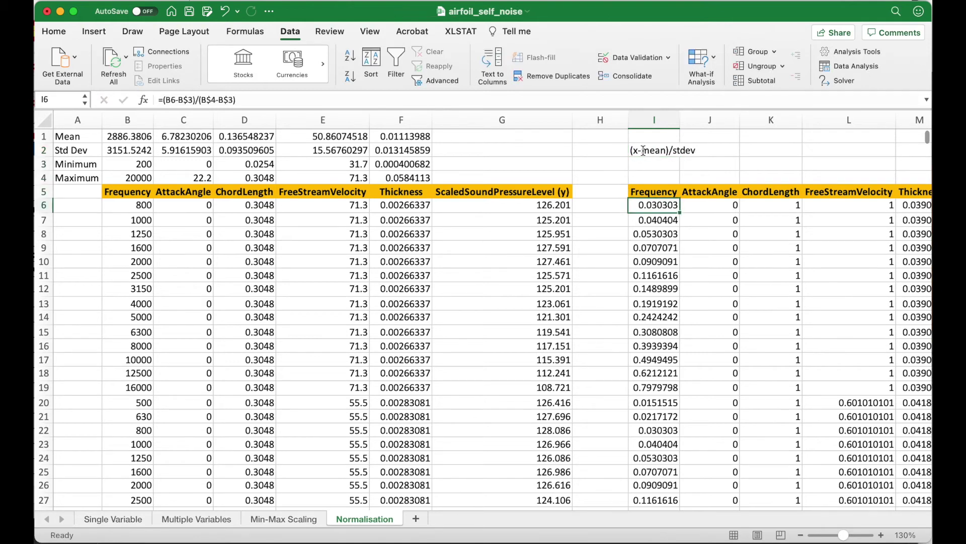
text(=)
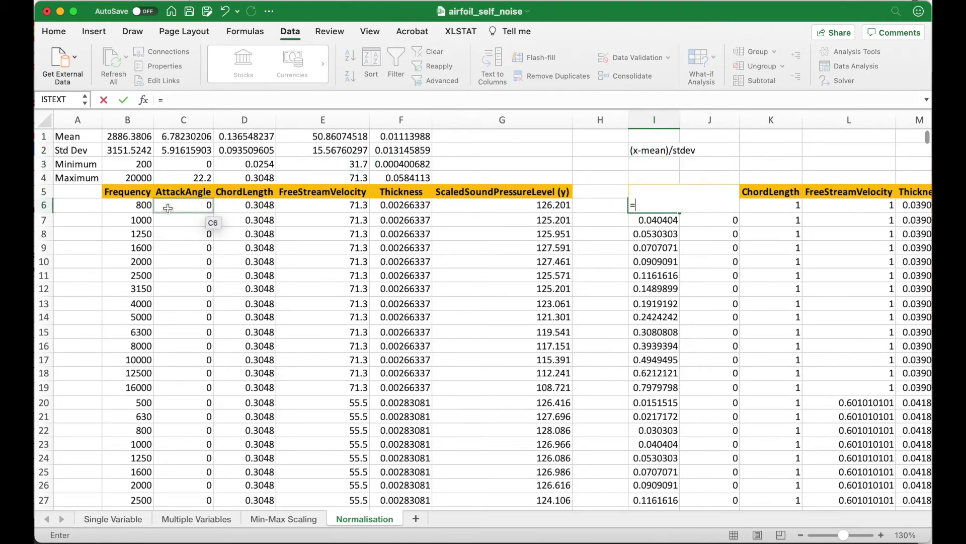
click(118, 206)
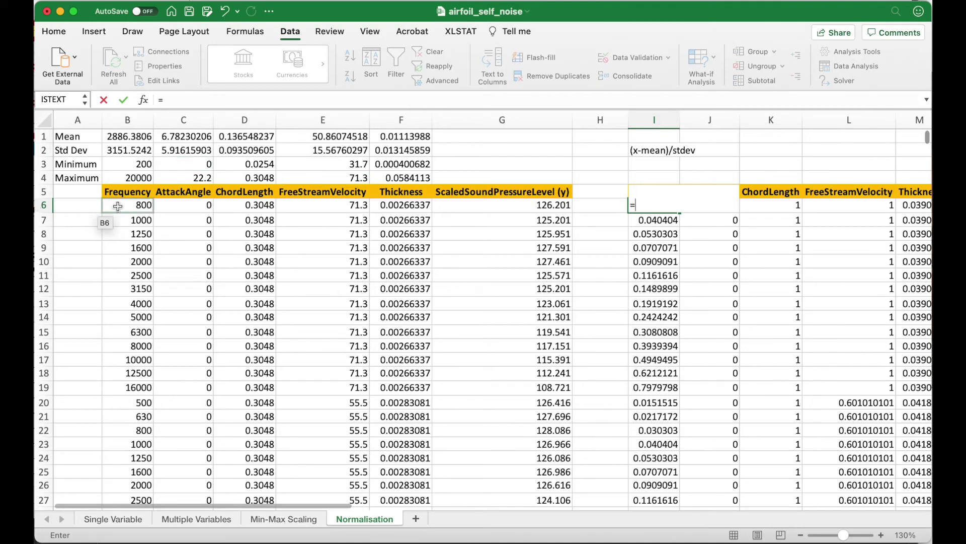
text(-)
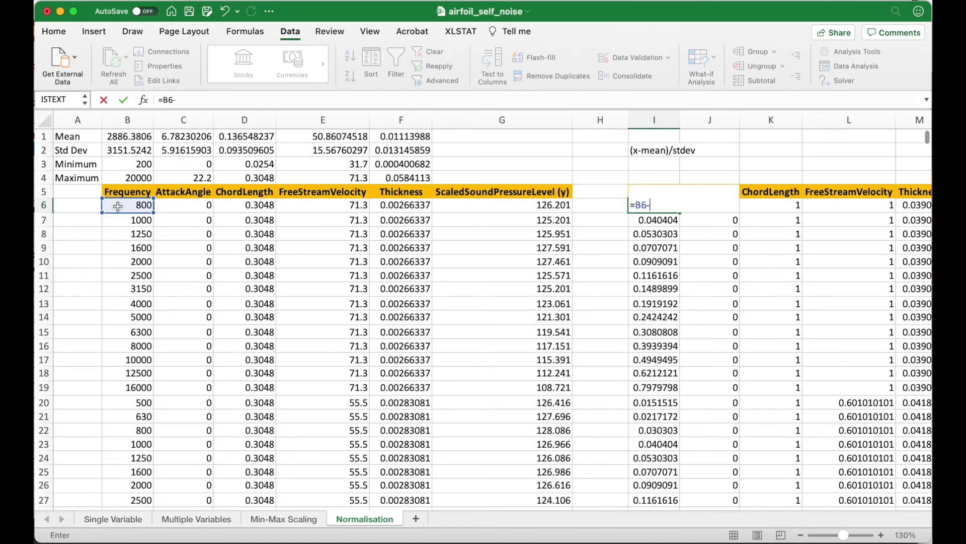
click(166, 101)
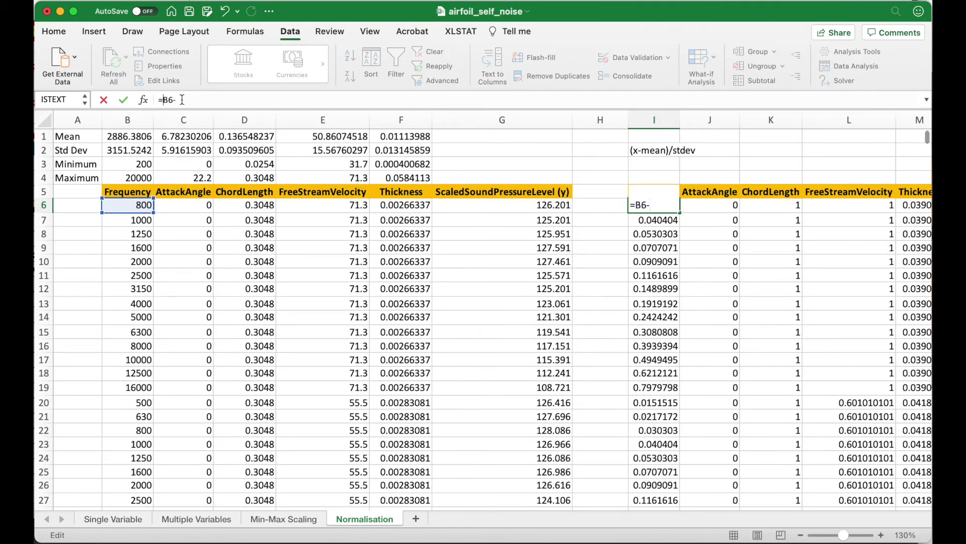
text(()
click(135, 135)
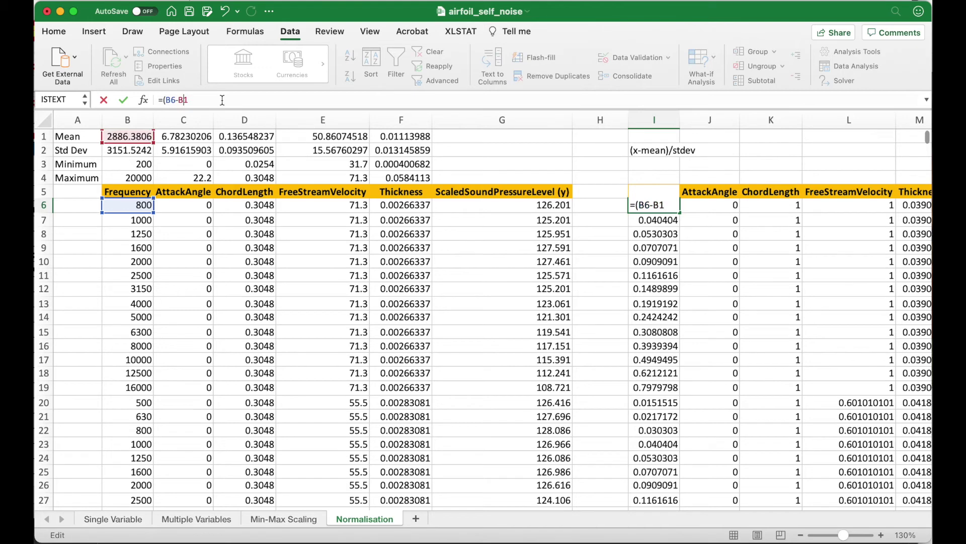
text($1)/)
click(132, 150)
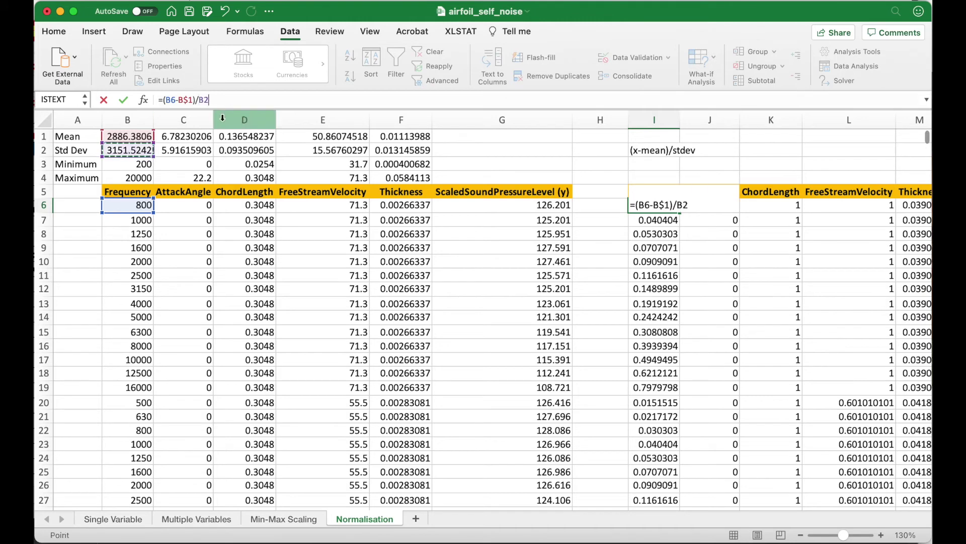
click(210, 101)
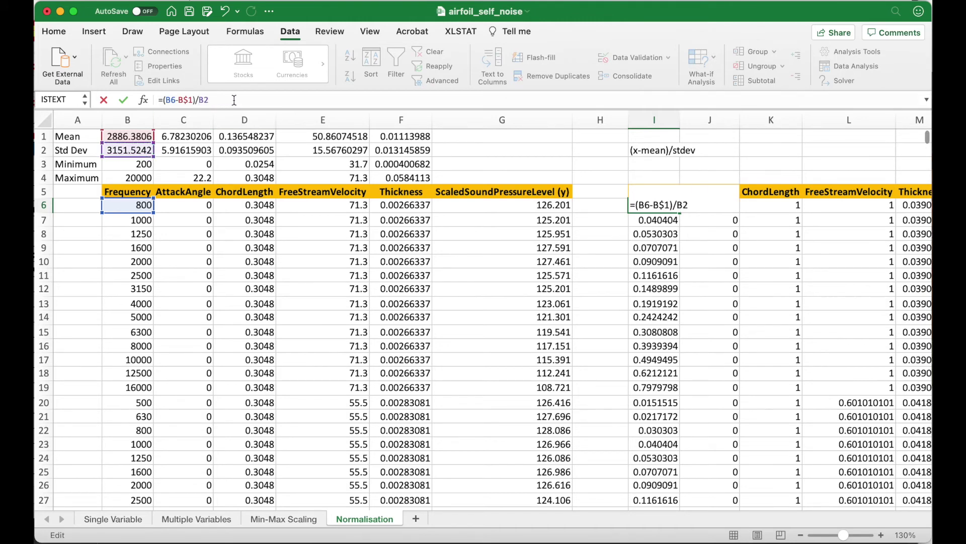
text($)
key(Return)
Step: Copy the normalisation formula from I6 to the whole scaled data block I6:M1508 and save the workbook
key(Up)
key(super+c)
key(super+shift+Right)
key(super+shift+Down)
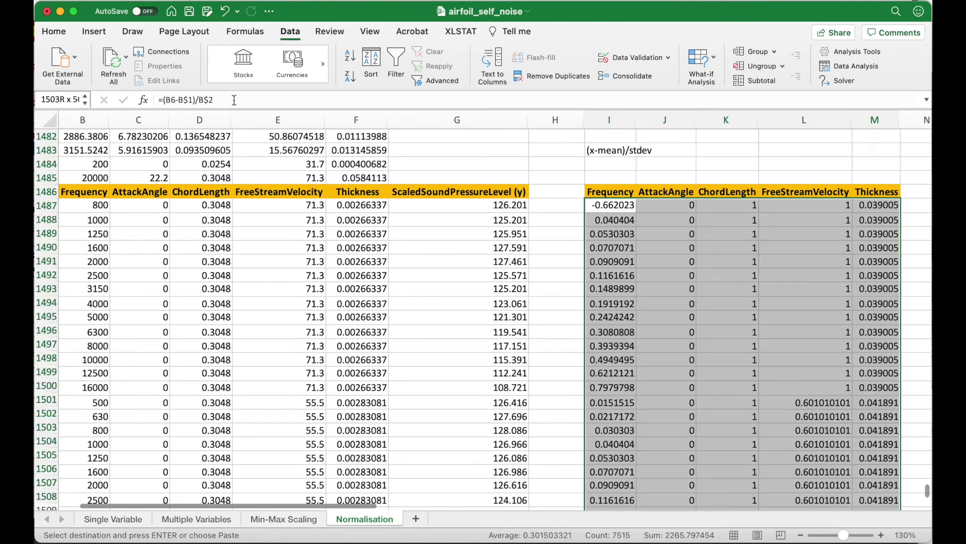
key(super+v)
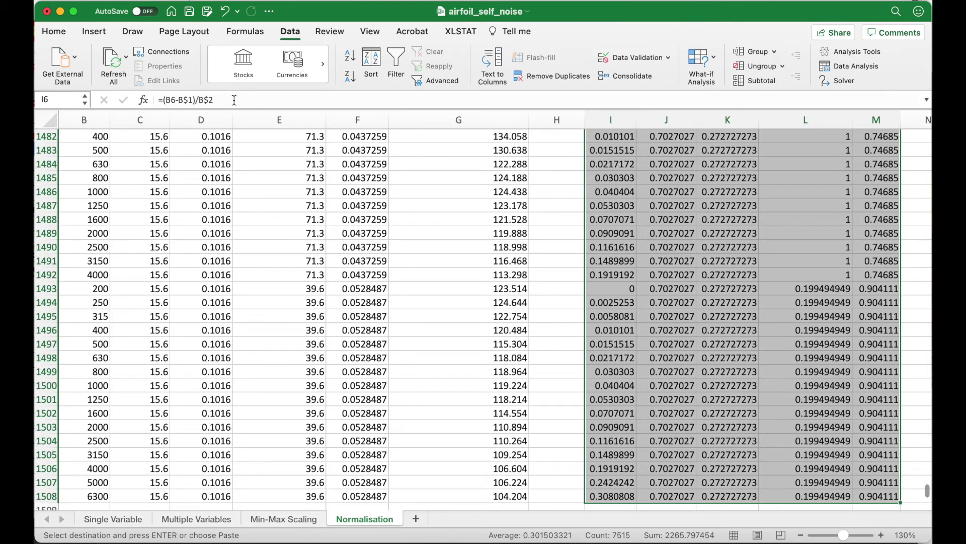
key(Return)
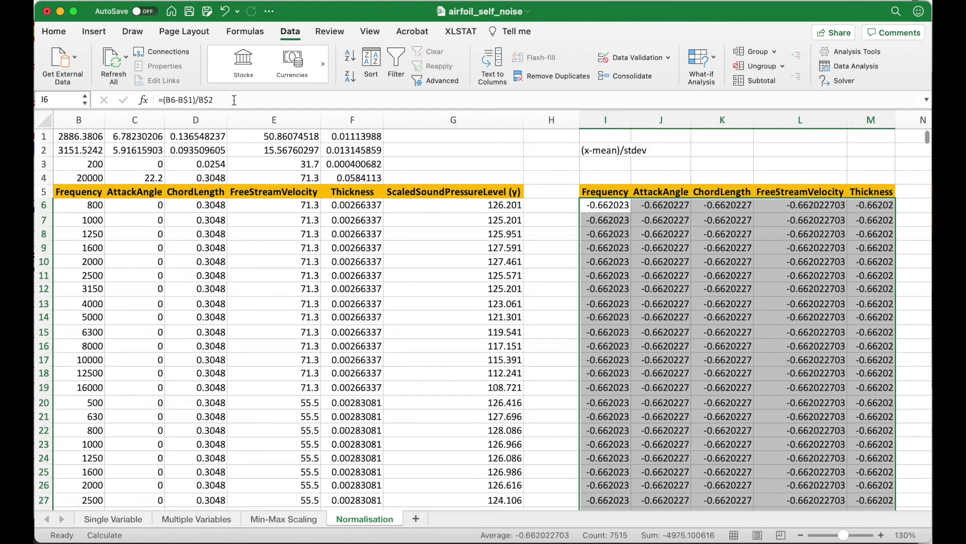
key(super+s)
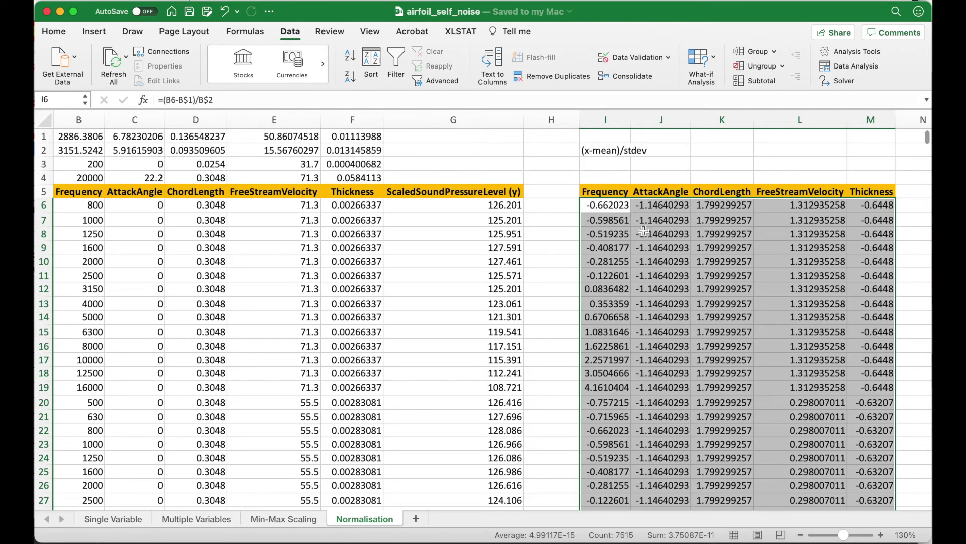
Step: Delete columns O through AK holding the old regression output and plots, and select cell O5
scroll(646, 231, right, 3)
scroll(645, 231, right, 8)
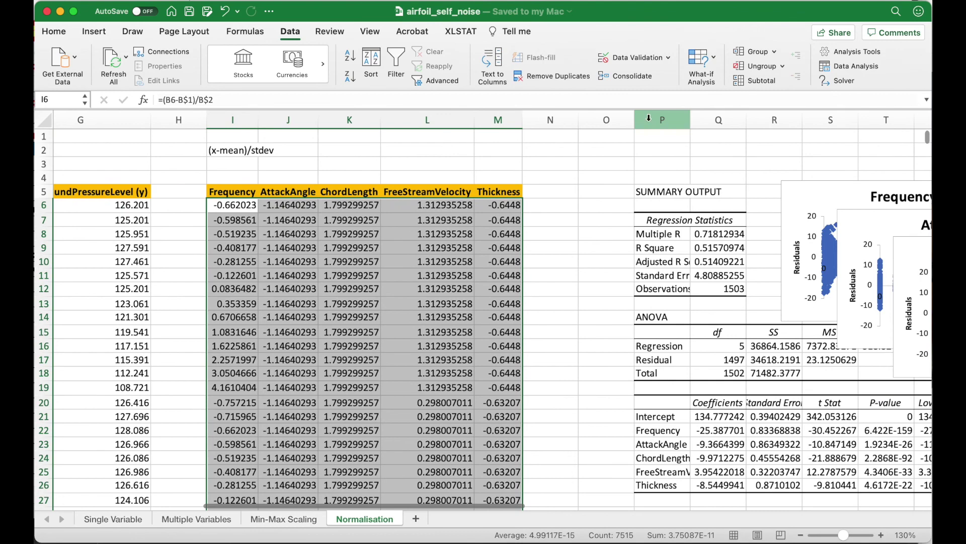
drag(616, 120, 930, 122)
right_click(704, 120)
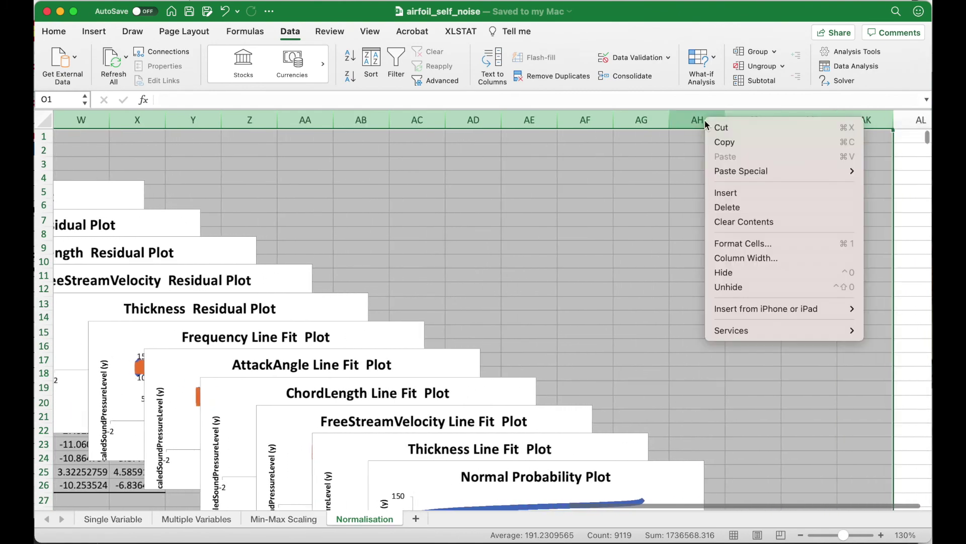
click(750, 208)
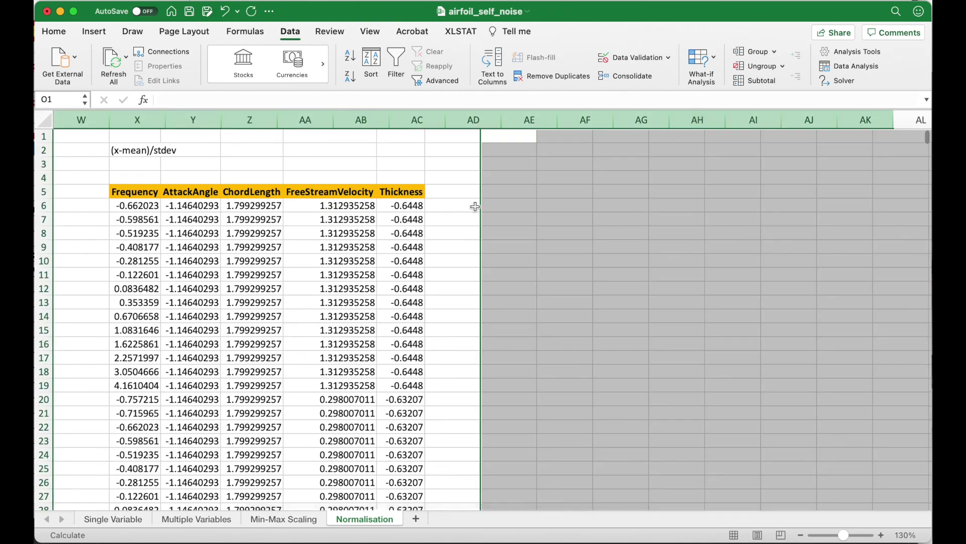
click(507, 193)
scroll(506, 193, left, 8)
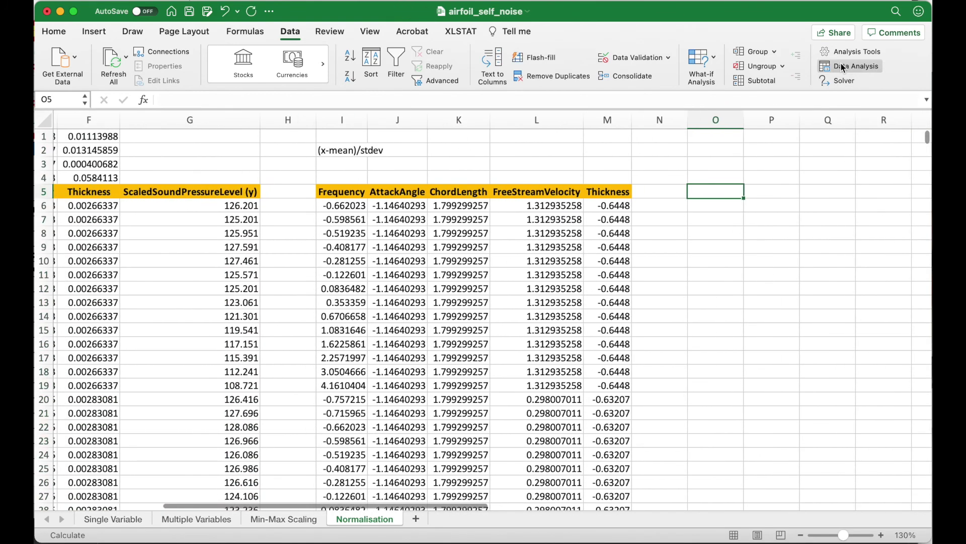
Step: Run the Regression analysis with Y range $G$5:$G$1508, X range $I$5:$M$1508, labels, output at $P$5, and all residual and plot options kept
click(851, 66)
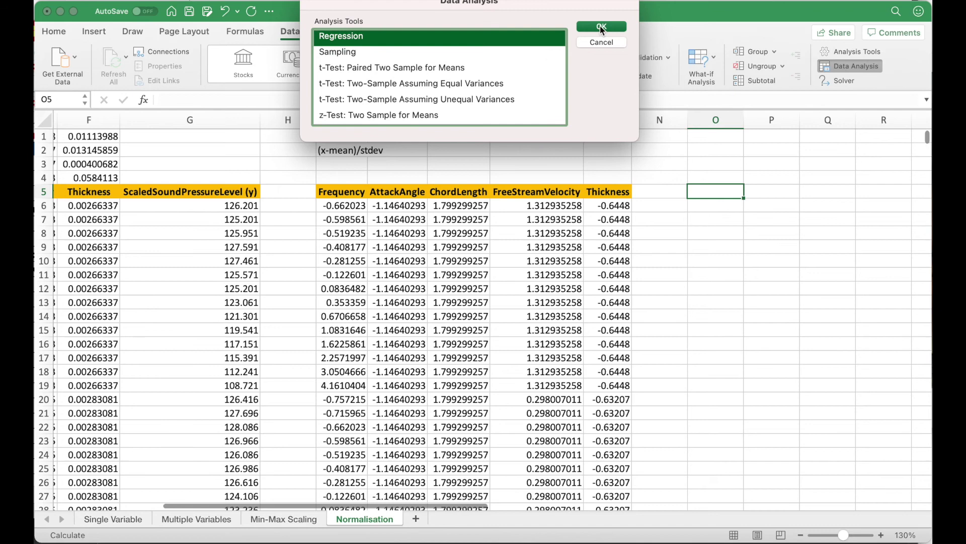
drag(569, 8, 579, 93)
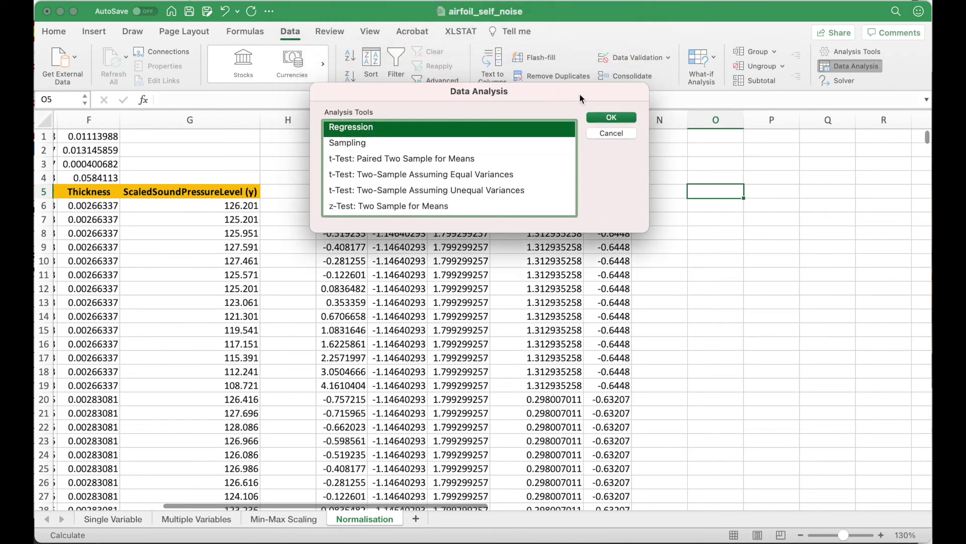
click(615, 118)
drag(570, 5, 617, 105)
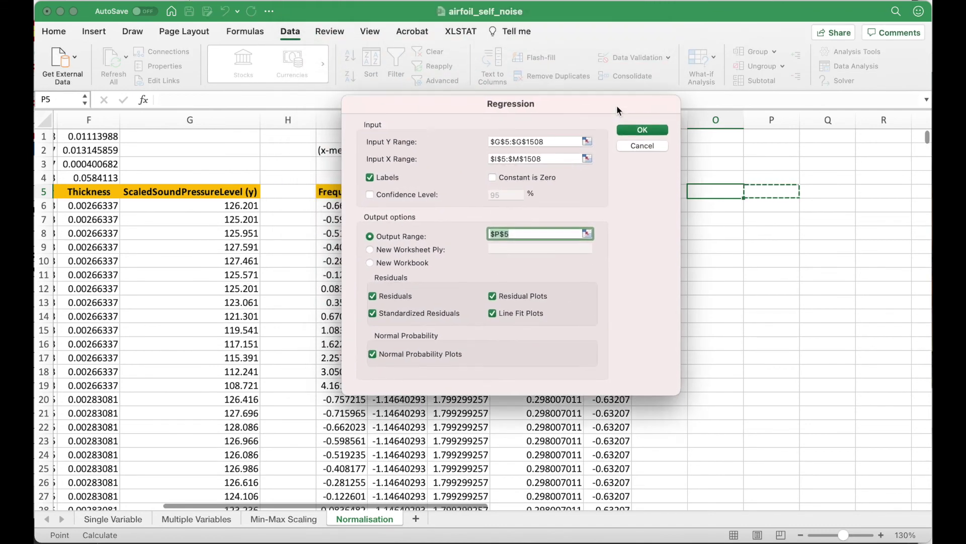
click(587, 145)
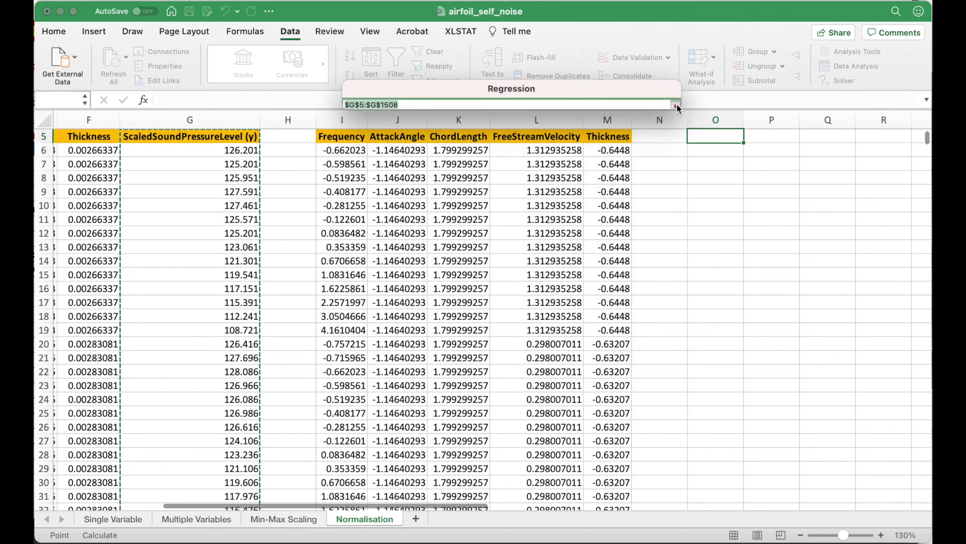
click(675, 104)
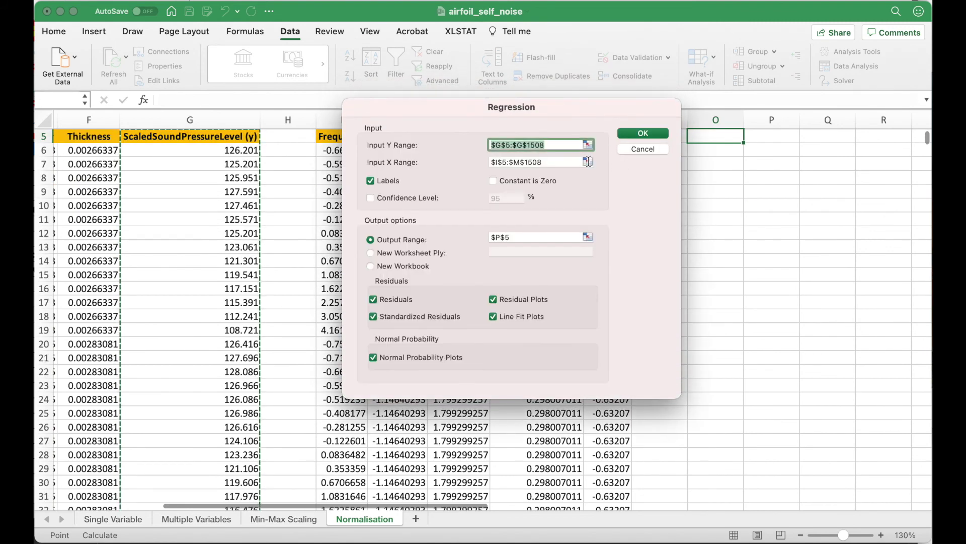
click(588, 161)
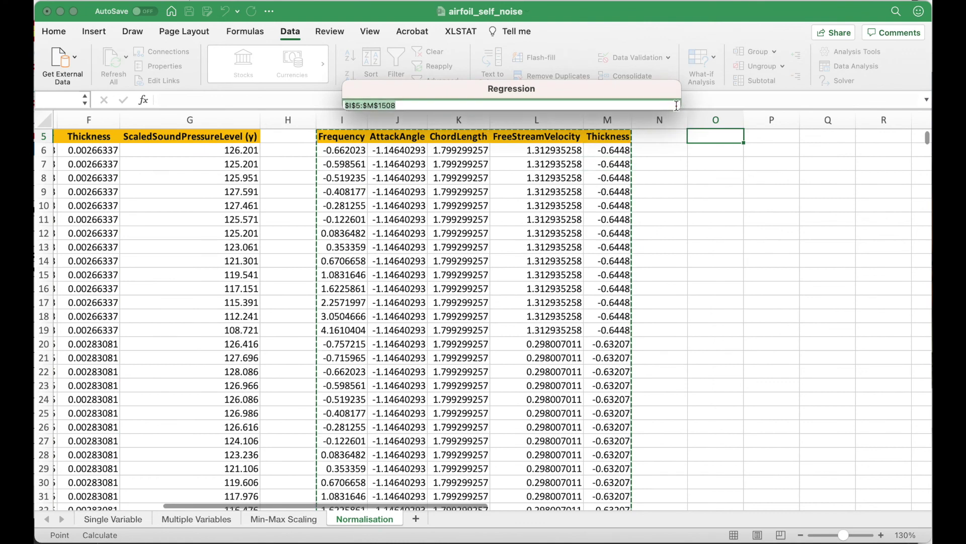
click(675, 103)
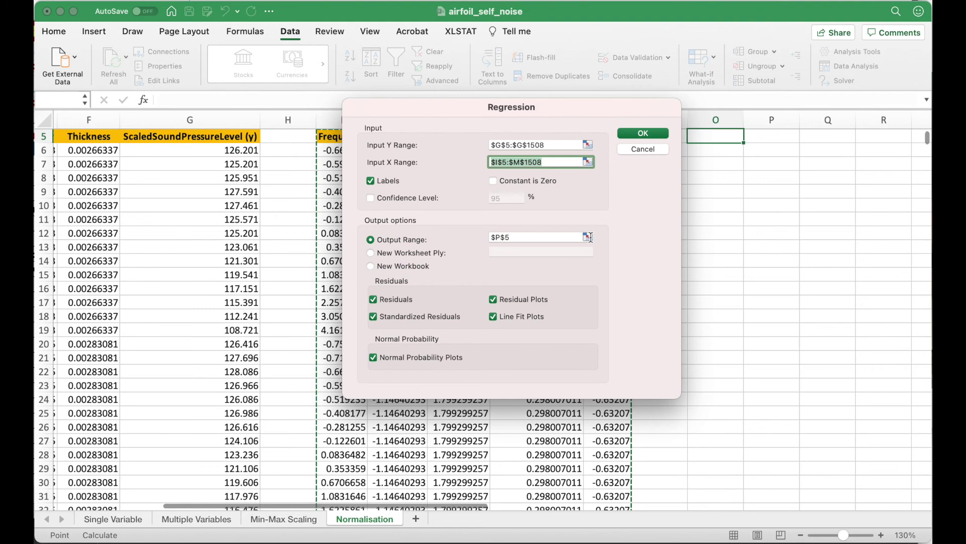
click(642, 134)
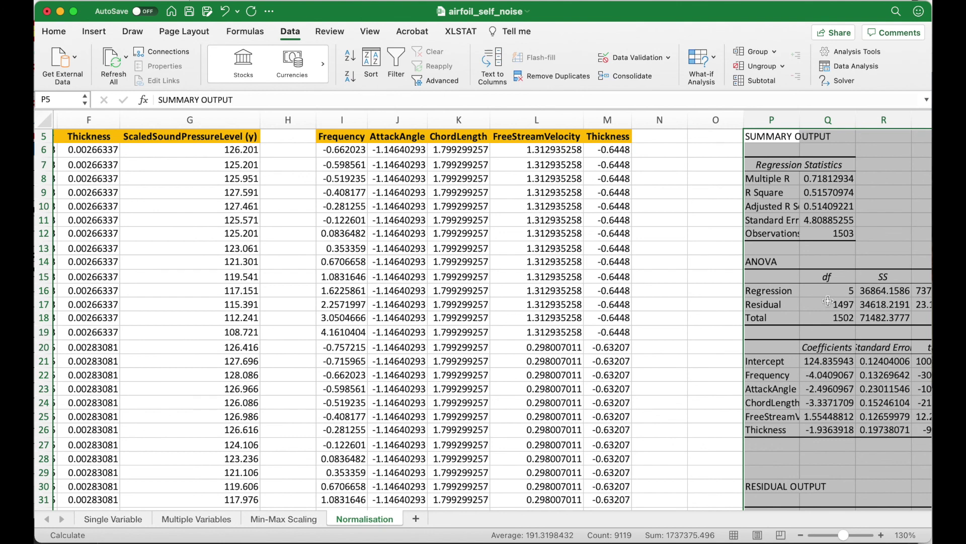
Step: Examine the regression summary's R Square value and the coefficients for the intercept and the five normalised inputs
click(827, 301)
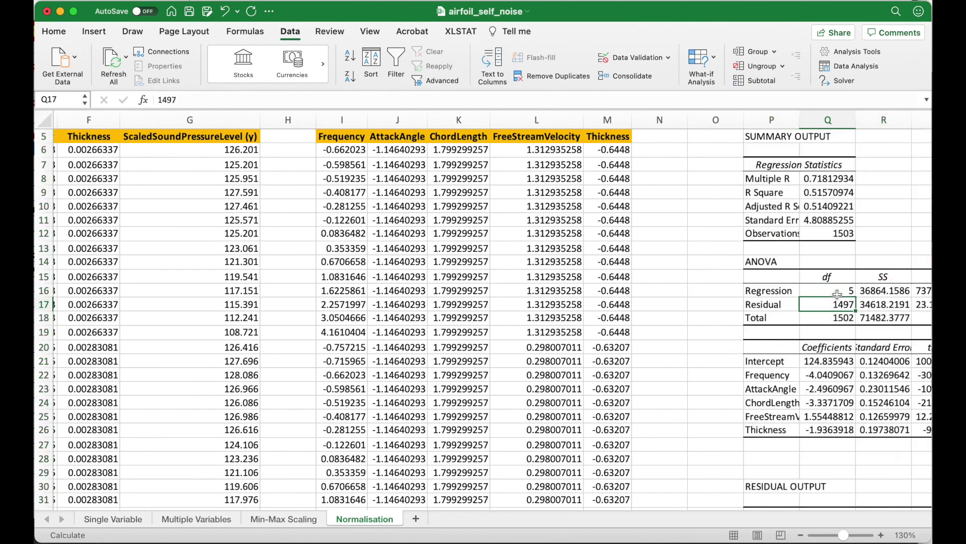
scroll(830, 282, right, 3)
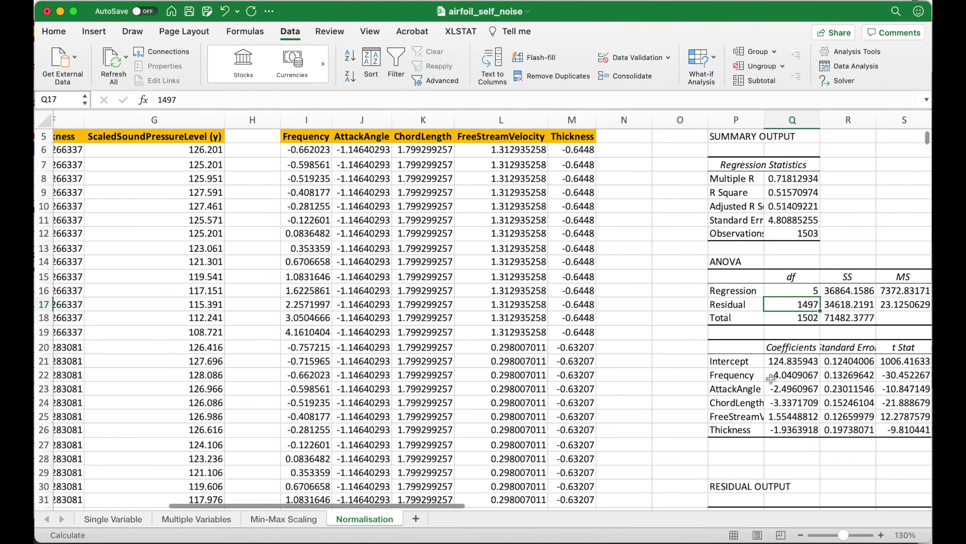
drag(802, 361, 805, 430)
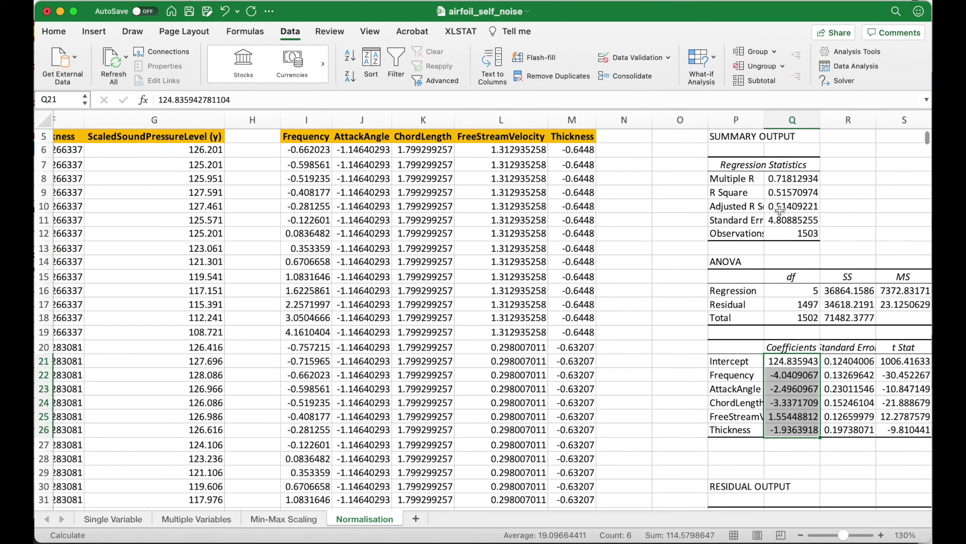
click(784, 194)
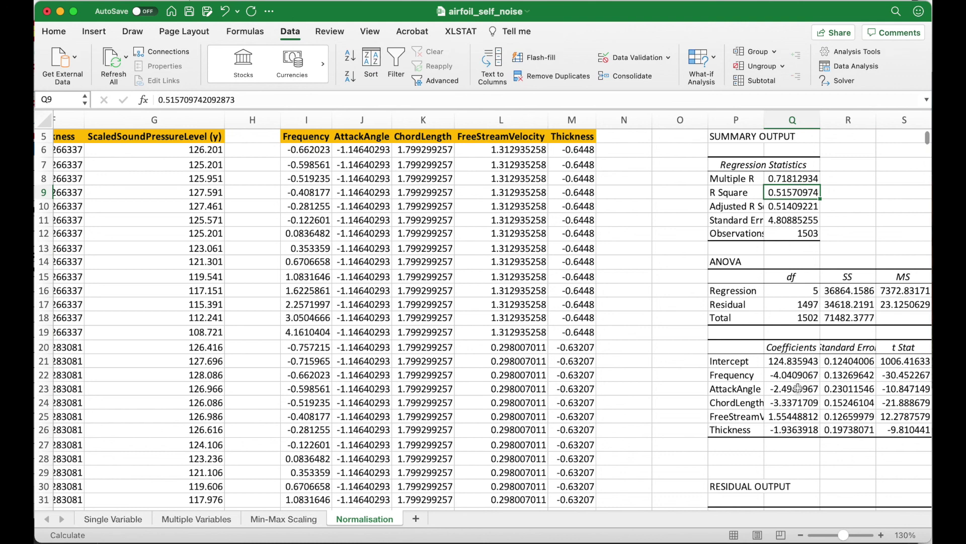
drag(795, 374, 795, 431)
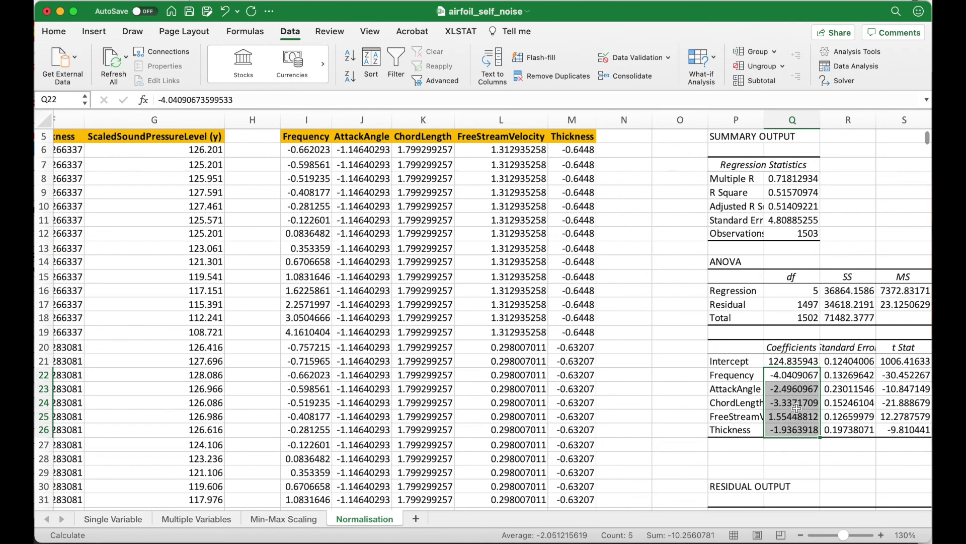